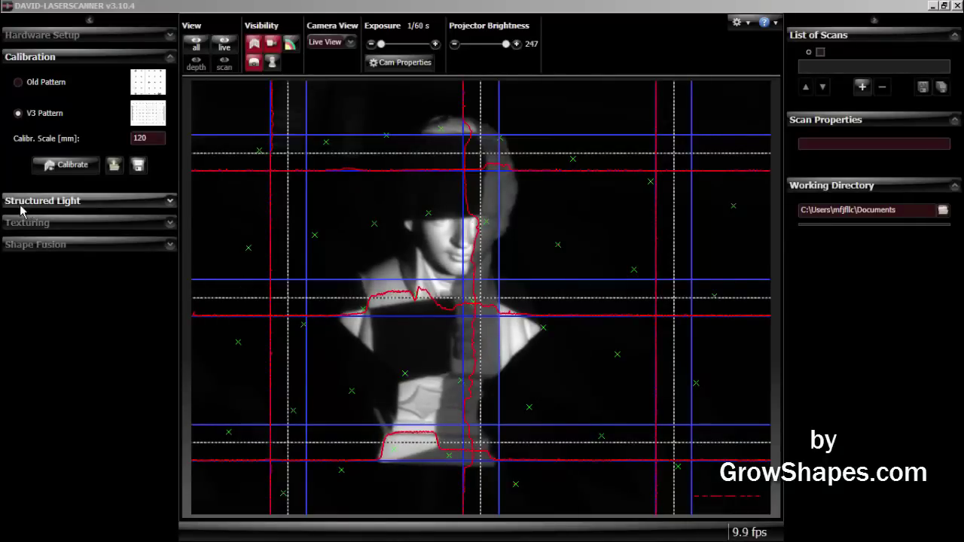
Expand the Structured Light panel: horizontal orientation, 22 patterns, quality check 0.5.
{"action": "left_click", "coordinate": [45, 200]}
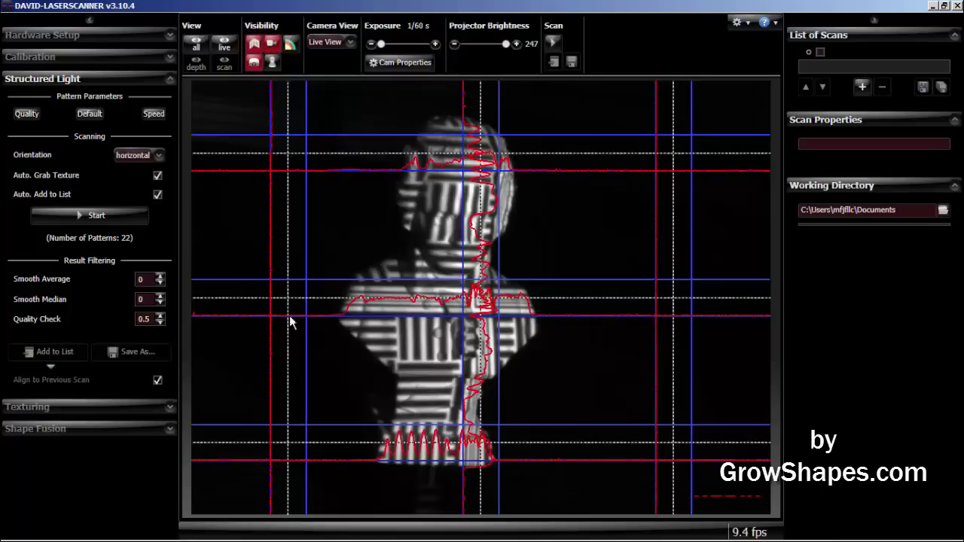
Start the structured-light scan of the bust so it is saved as Scan_01.
{"action": "left_click", "coordinate": [90, 217]}
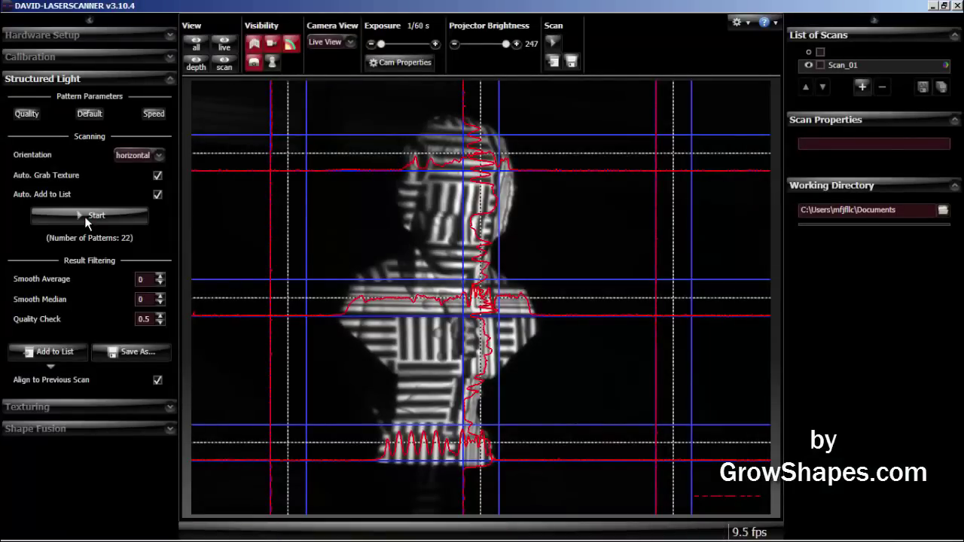
In Shape Fusion, orbit the Scan_01 bust mesh, toggling its texture off and on twice.
{"action": "left_click", "coordinate": [79, 431]}
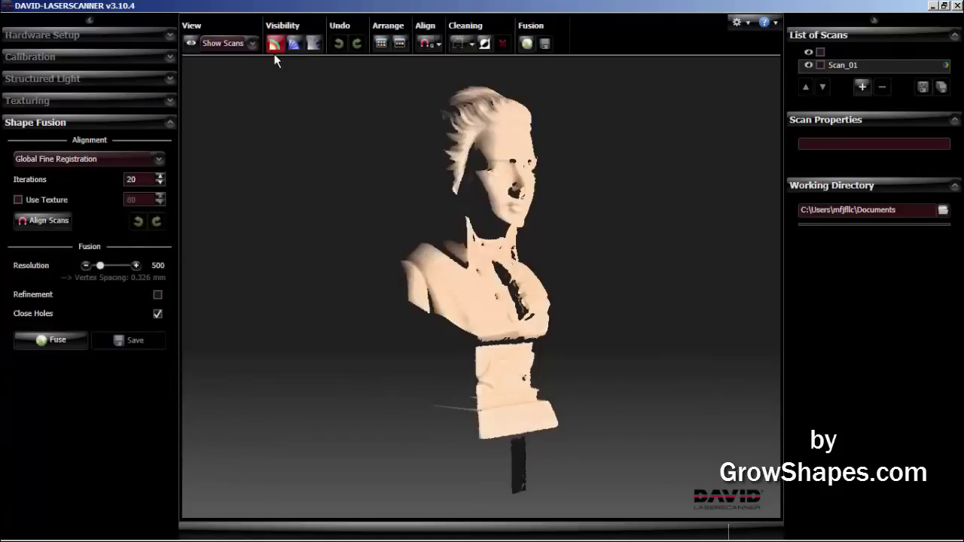
{"action": "mouse_move", "coordinate": [376, 208]}
{"action": "left_mouse_down"}
{"action": "mouse_move", "coordinate": [316, 221]}
{"action": "mouse_move", "coordinate": [343, 228]}
{"action": "mouse_move", "coordinate": [366, 213]}
{"action": "left_mouse_up"}
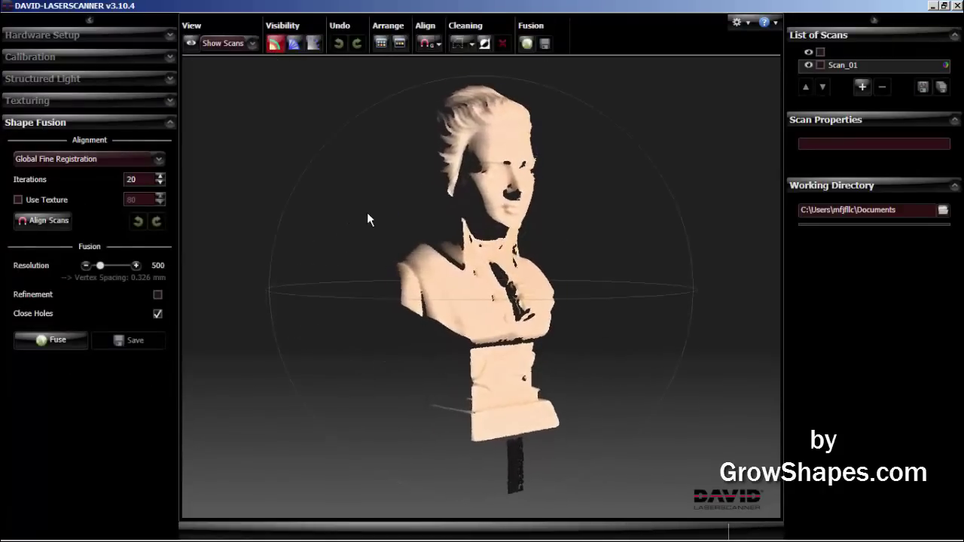
{"action": "left_click", "coordinate": [276, 43]}
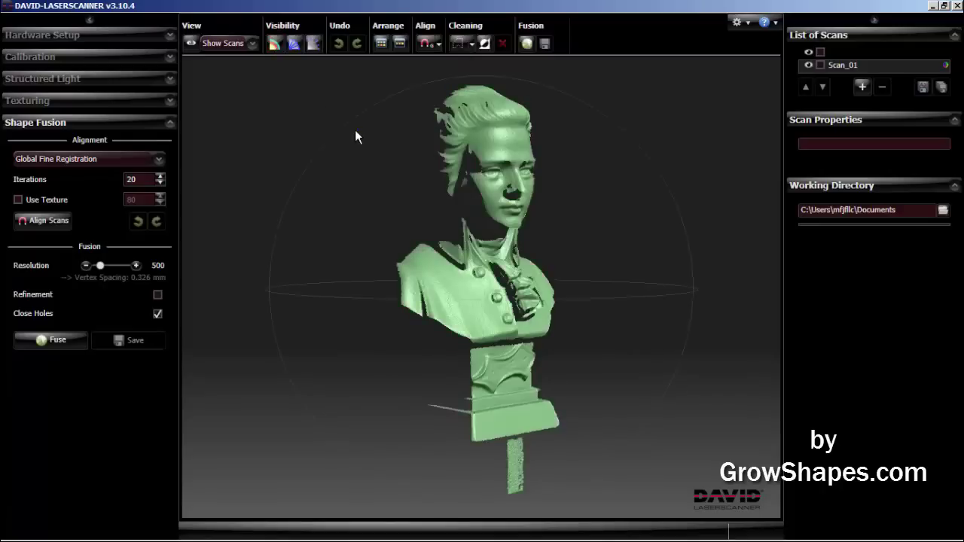
{"action": "left_click", "coordinate": [273, 44]}
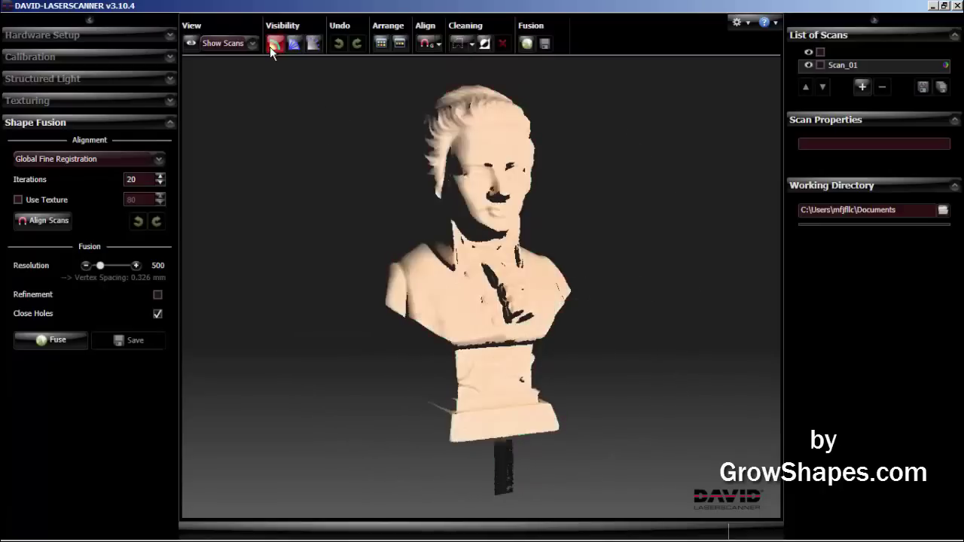
{"action": "mouse_move", "coordinate": [333, 173]}
{"action": "left_mouse_down"}
{"action": "mouse_move", "coordinate": [374, 167]}
{"action": "mouse_move", "coordinate": [302, 81]}
{"action": "mouse_move", "coordinate": [321, 185]}
{"action": "mouse_move", "coordinate": [341, 199]}
{"action": "mouse_move", "coordinate": [374, 194]}
{"action": "left_mouse_up"}
{"action": "left_click", "coordinate": [271, 44]}
{"action": "left_click", "coordinate": [274, 45]}
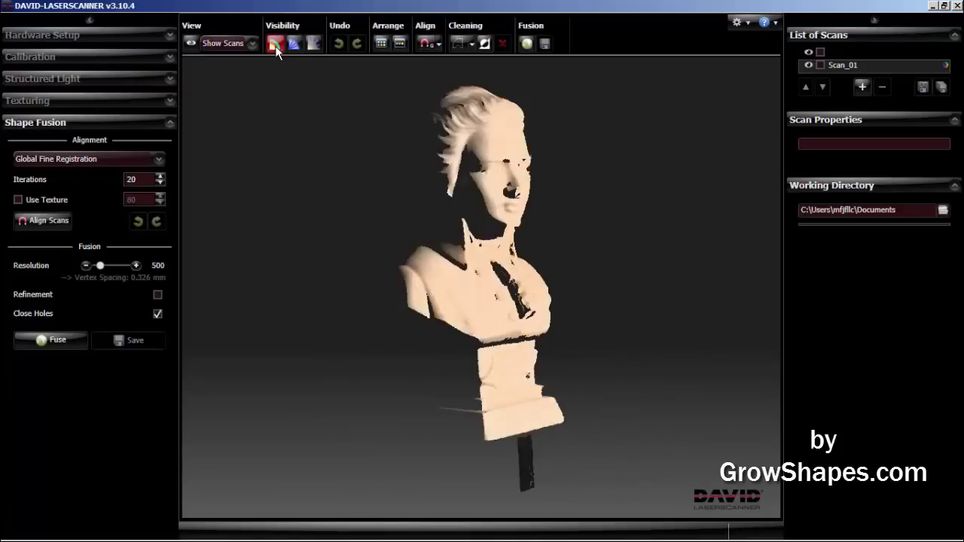
{"action": "left_click_drag", "start_coordinate": [517, 252], "coordinate": [497, 267]}
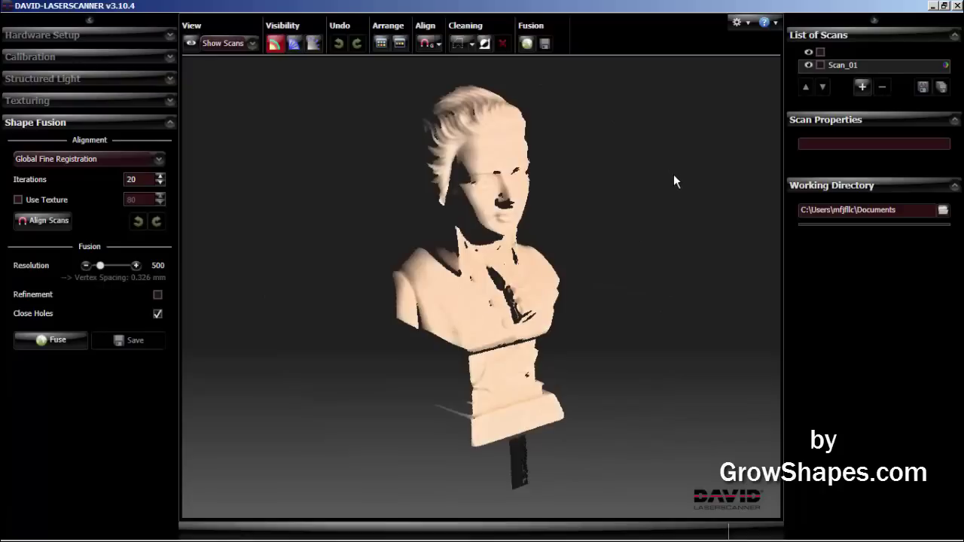
Remove Scan_01 from the list of scans.
{"action": "left_click", "coordinate": [820, 65]}
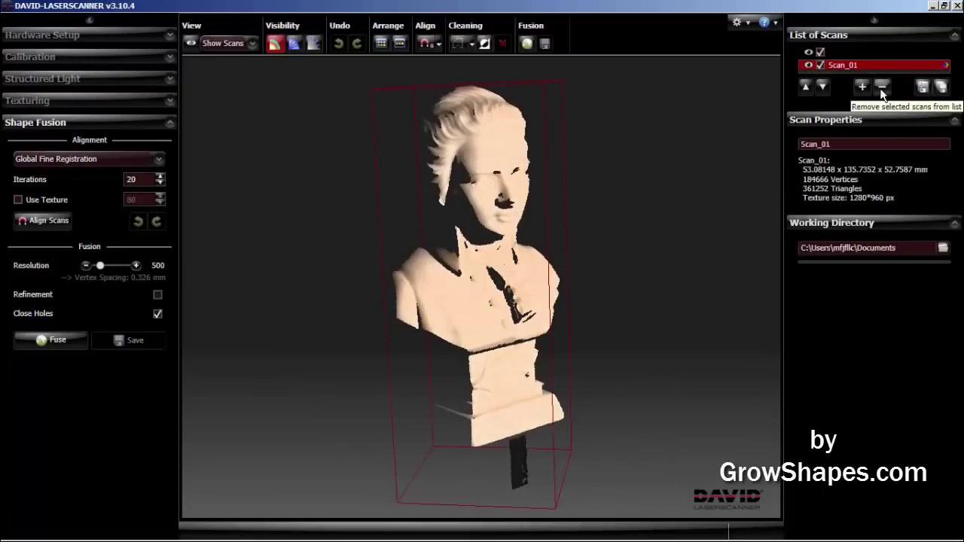
{"action": "left_click", "coordinate": [881, 88]}
{"action": "left_click", "coordinate": [462, 310]}
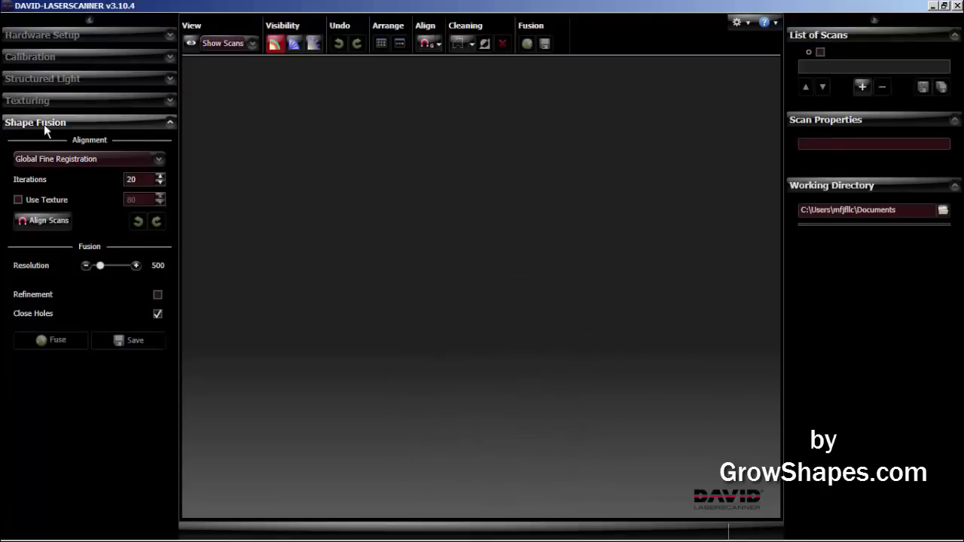
Open Texturing, turn the bust to a side profile, then expand Structured Light again.
{"action": "left_click", "coordinate": [45, 104]}
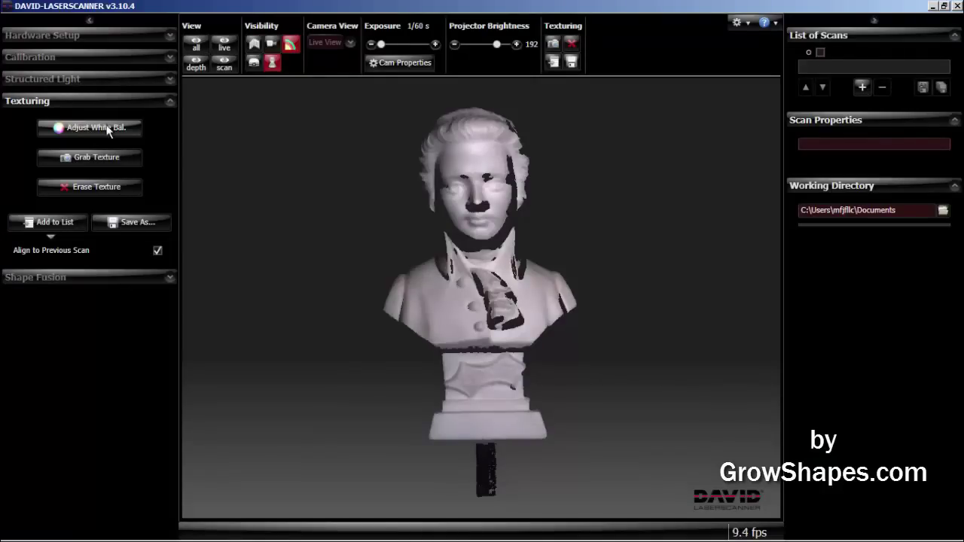
{"action": "left_click_drag", "start_coordinate": [406, 301], "coordinate": [424, 327]}
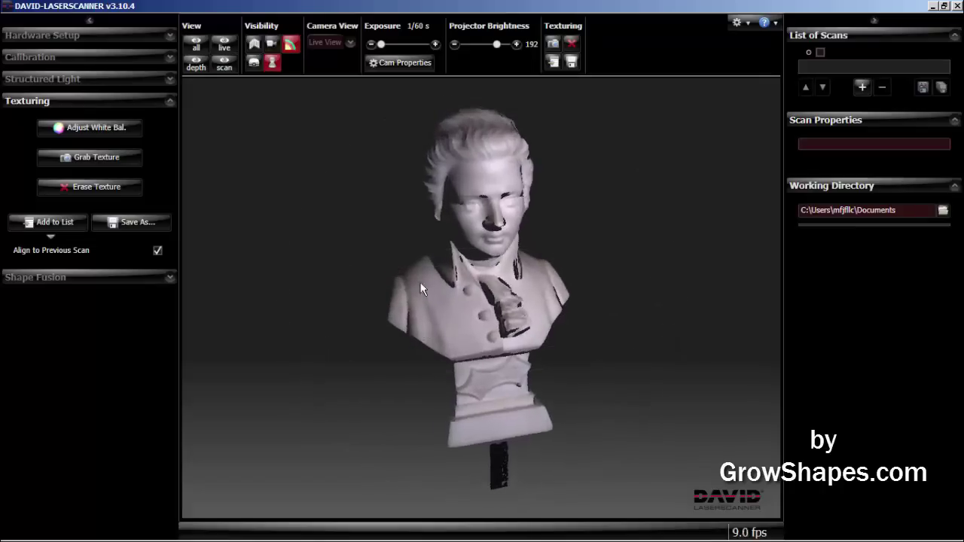
{"action": "left_click", "coordinate": [30, 79]}
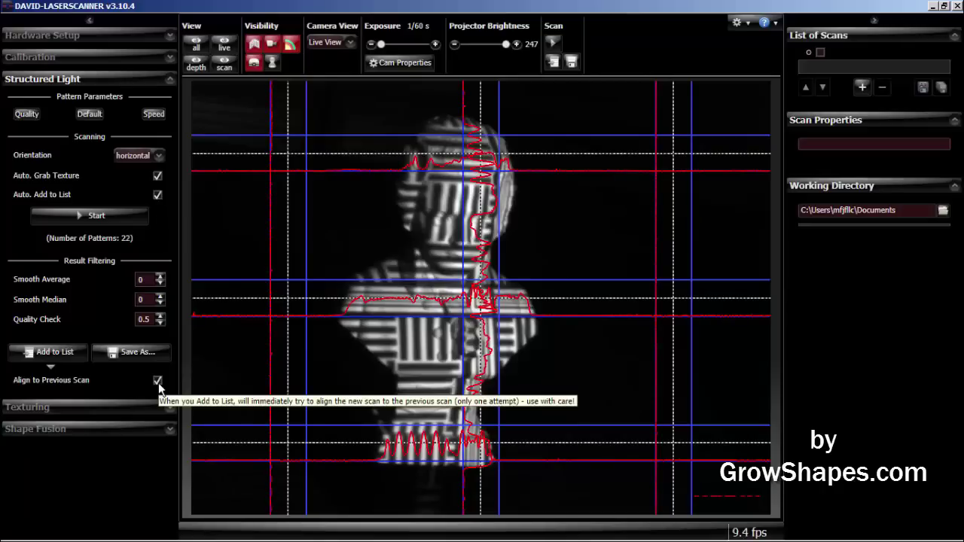
Start a new structured-light scan of the bust, to be added as Scan_02.
{"action": "left_click", "coordinate": [76, 214]}
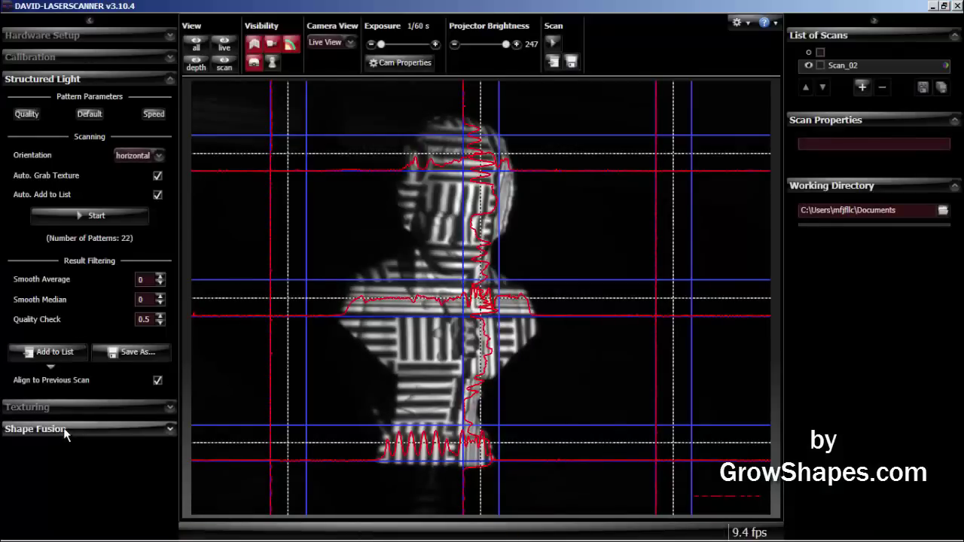
View Scan_02 untextured in Shape Fusion, orbiting and zooming it from several angles.
{"action": "left_click", "coordinate": [68, 422]}
{"action": "left_click_drag", "start_coordinate": [311, 392], "coordinate": [464, 306]}
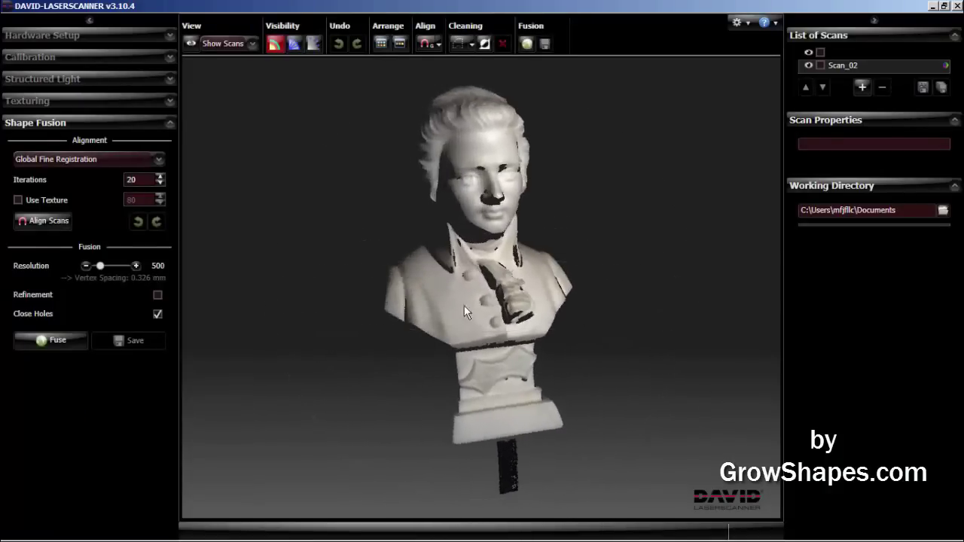
{"action": "left_click", "coordinate": [276, 43]}
{"action": "left_click_drag", "start_coordinate": [361, 210], "coordinate": [384, 238]}
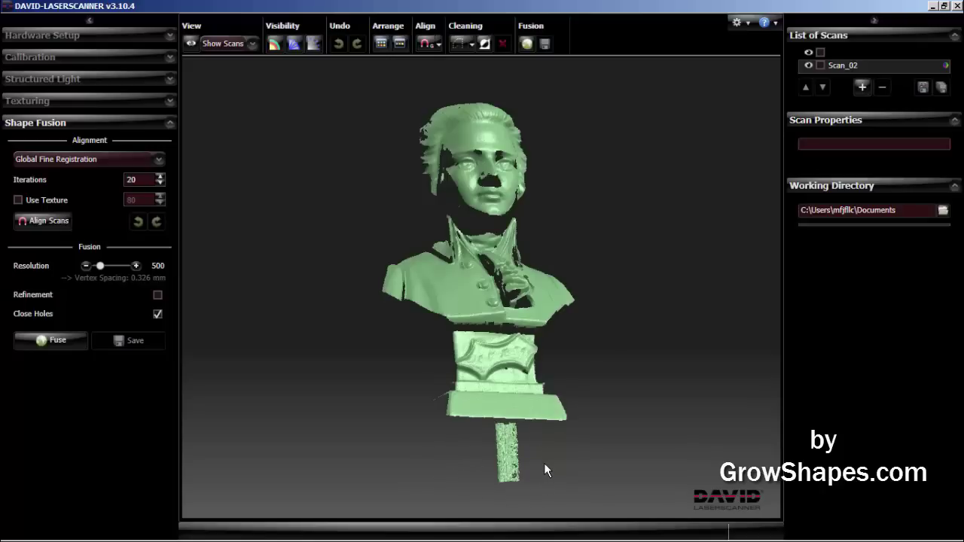
{"action": "left_click_drag", "start_coordinate": [555, 455], "coordinate": [558, 486]}
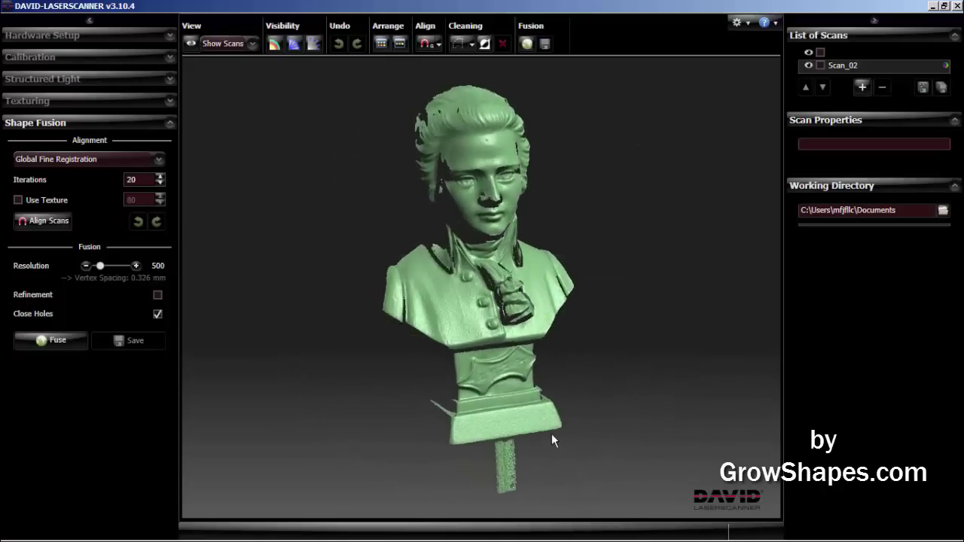
{"action": "scroll", "coordinate": [553, 431], "scroll_direction": "down", "scroll_amount": 2}
{"action": "left_click_drag", "start_coordinate": [533, 407], "coordinate": [454, 401]}
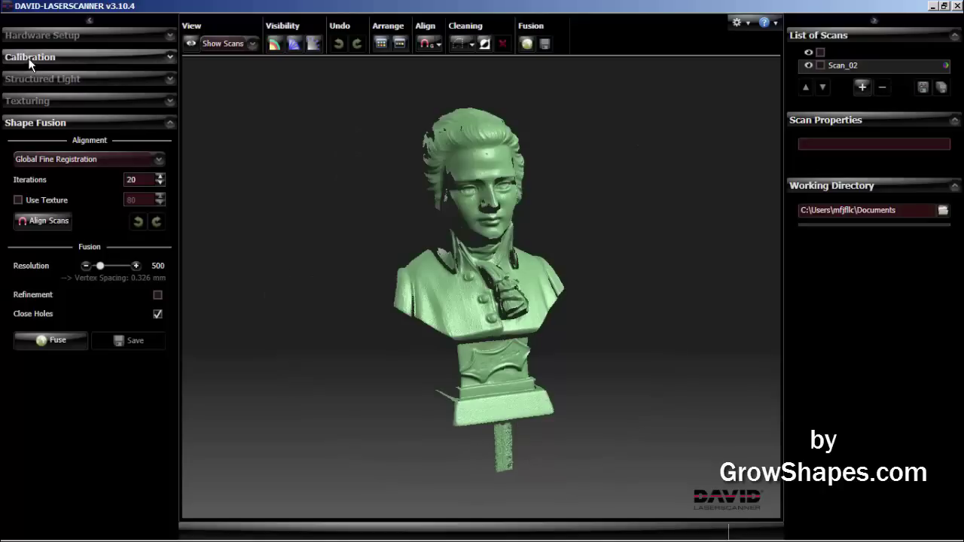
Return to Structured Light and scan the turned bust as Scan_03.
{"action": "left_click", "coordinate": [29, 77]}
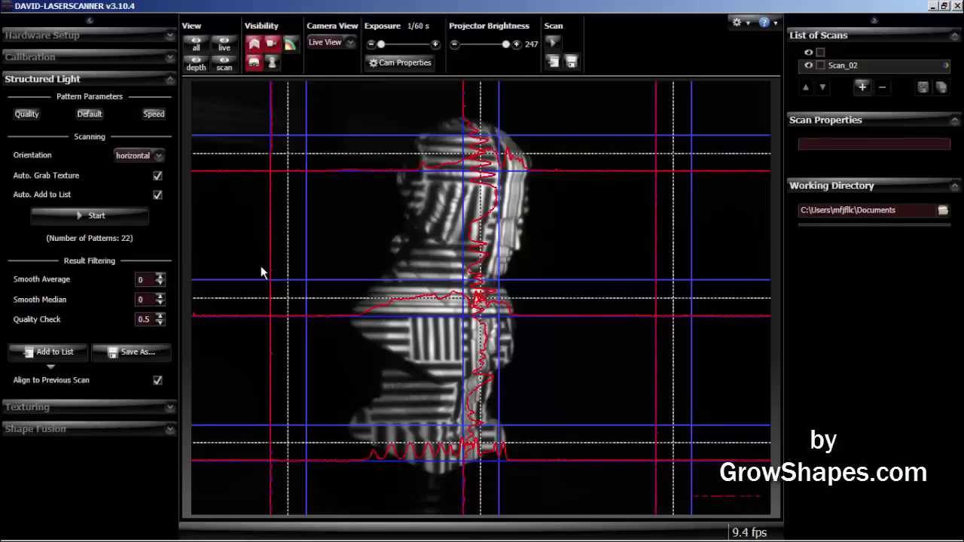
{"action": "left_click", "coordinate": [79, 213]}
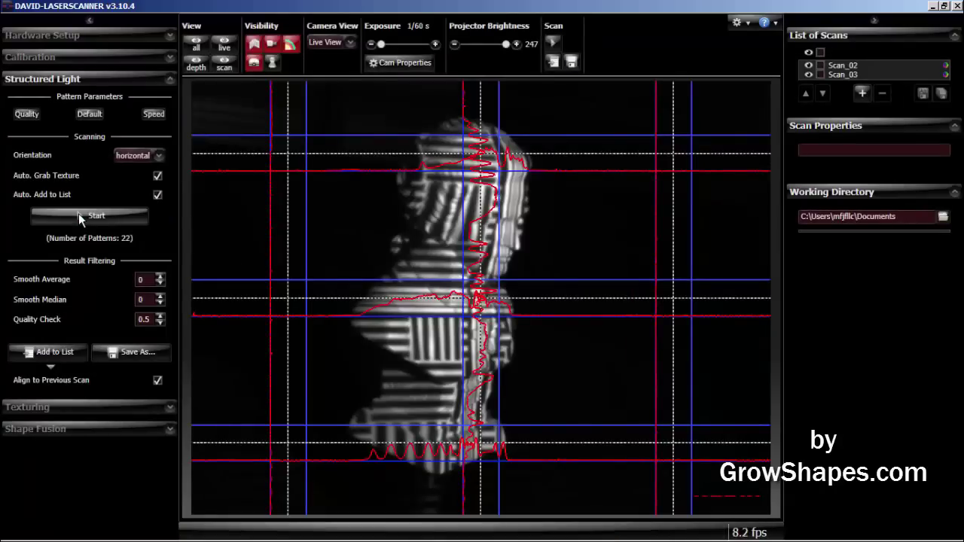
Show Scan_02 and Scan_03 in separate colours in Shape Fusion and orbit to compare overlap.
{"action": "left_click", "coordinate": [46, 429]}
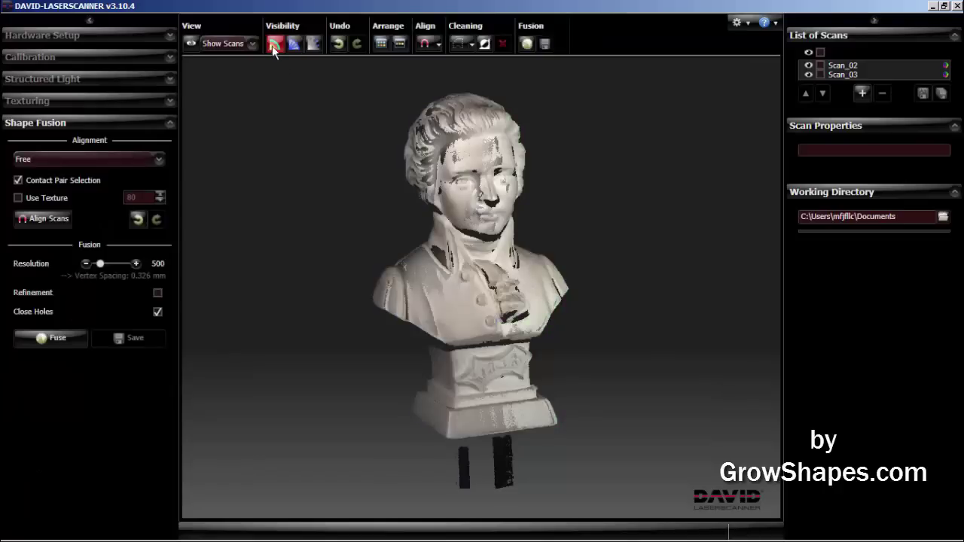
{"action": "left_click", "coordinate": [274, 45]}
{"action": "left_click_drag", "start_coordinate": [411, 236], "coordinate": [308, 206]}
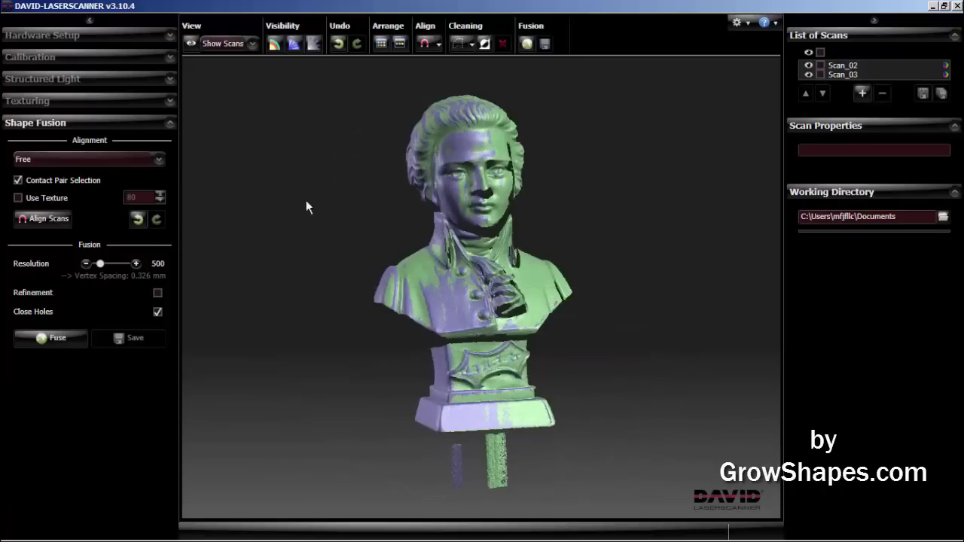
Return to Structured Light and capture the next scans around the turned bust.
{"action": "left_click", "coordinate": [35, 80]}
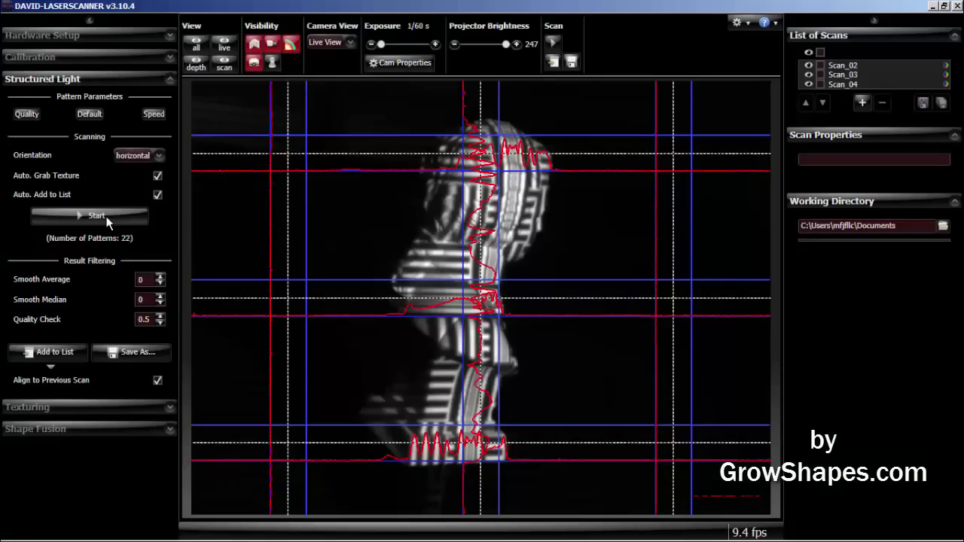
{"action": "left_click", "coordinate": [105, 217]}
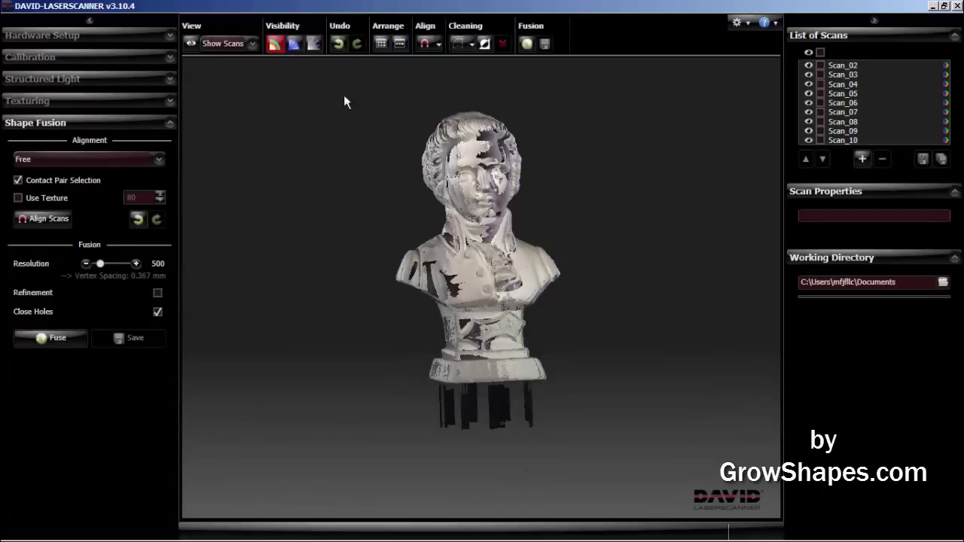
Colour-code Scan_02 to Scan_10 and orbit the combined bust to an upright front view.
{"action": "left_click", "coordinate": [276, 45]}
{"action": "mouse_move", "coordinate": [530, 229]}
{"action": "left_mouse_down"}
{"action": "mouse_move", "coordinate": [375, 189]}
{"action": "mouse_move", "coordinate": [317, 234]}
{"action": "mouse_move", "coordinate": [385, 251]}
{"action": "mouse_move", "coordinate": [460, 233]}
{"action": "mouse_move", "coordinate": [590, 230]}
{"action": "mouse_move", "coordinate": [601, 240]}
{"action": "mouse_move", "coordinate": [356, 263]}
{"action": "mouse_move", "coordinate": [482, 197]}
{"action": "mouse_move", "coordinate": [505, 202]}
{"action": "mouse_move", "coordinate": [481, 234]}
{"action": "mouse_move", "coordinate": [451, 176]}
{"action": "mouse_move", "coordinate": [497, 194]}
{"action": "mouse_move", "coordinate": [457, 252]}
{"action": "mouse_move", "coordinate": [455, 324]}
{"action": "left_mouse_up"}
{"action": "left_click_drag", "start_coordinate": [483, 274], "coordinate": [438, 245]}
Select the stray fragments beneath the bust's base with the Cleaning tool and delete them.
{"action": "scroll", "coordinate": [440, 294], "scroll_direction": "up", "scroll_amount": 2}
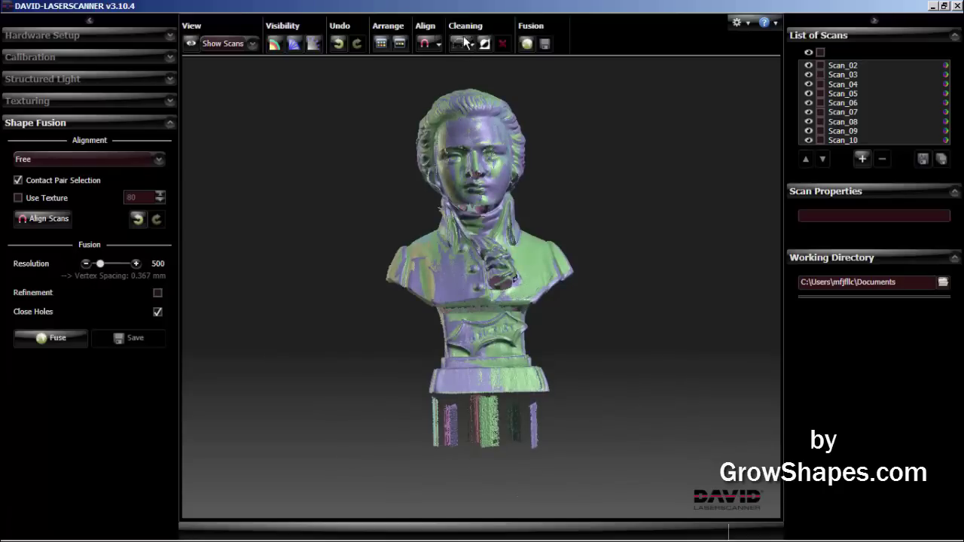
{"action": "left_click_drag", "start_coordinate": [401, 351], "coordinate": [369, 350]}
{"action": "right_click_drag", "start_coordinate": [369, 351], "coordinate": [359, 265]}
{"action": "scroll", "coordinate": [353, 271], "scroll_direction": "up", "scroll_amount": 5}
{"action": "left_click_drag", "start_coordinate": [353, 270], "coordinate": [345, 266]}
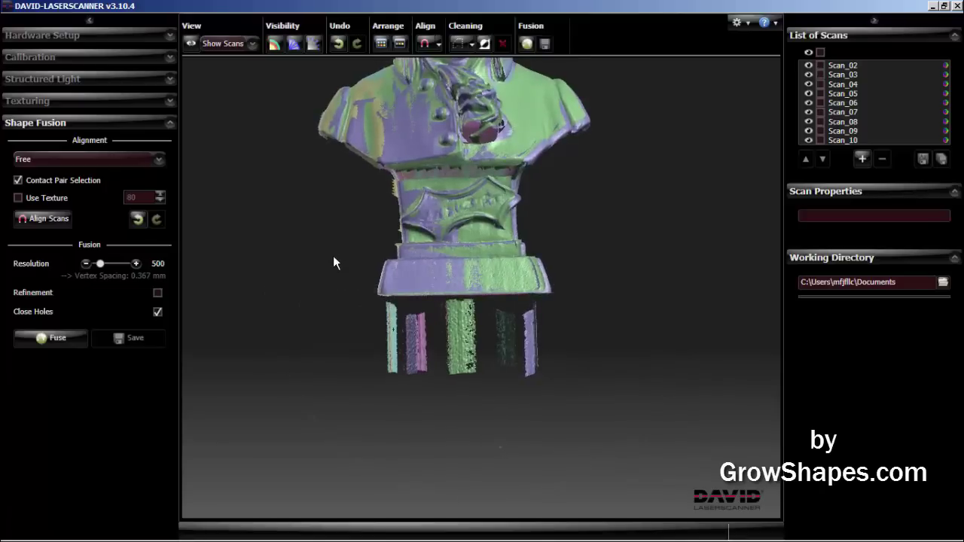
{"action": "scroll", "coordinate": [333, 255], "scroll_direction": "up", "scroll_amount": 2}
{"action": "left_click", "coordinate": [457, 43]}
{"action": "mouse_move", "coordinate": [338, 304]}
{"action": "left_mouse_down"}
{"action": "mouse_move", "coordinate": [541, 301]}
{"action": "mouse_move", "coordinate": [609, 382]}
{"action": "mouse_move", "coordinate": [434, 446]}
{"action": "mouse_move", "coordinate": [344, 420]}
{"action": "mouse_move", "coordinate": [346, 429]}
{"action": "left_mouse_up"}
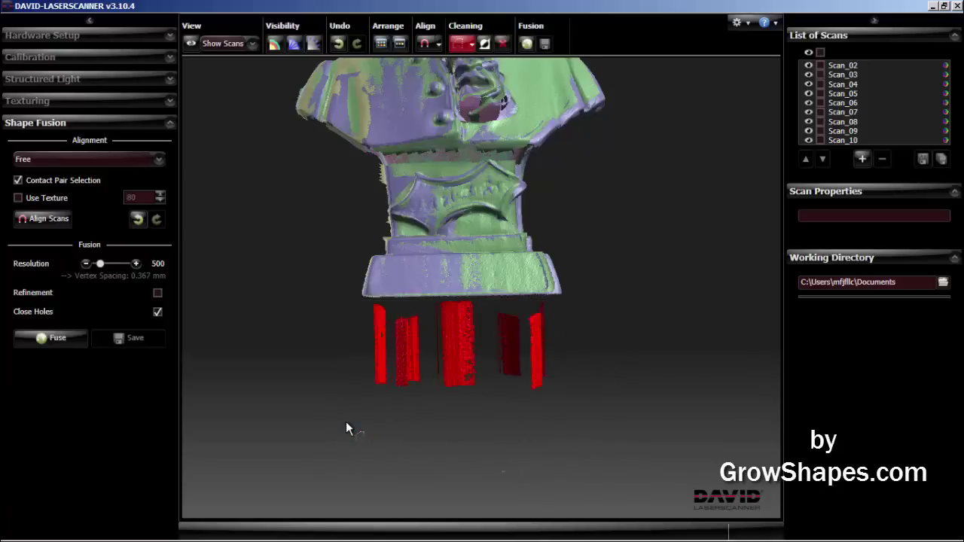
{"action": "left_click", "coordinate": [502, 43]}
Turn off point selection and orbit the bust to check the cleaned base.
{"action": "left_click_drag", "start_coordinate": [468, 300], "coordinate": [569, 201]}
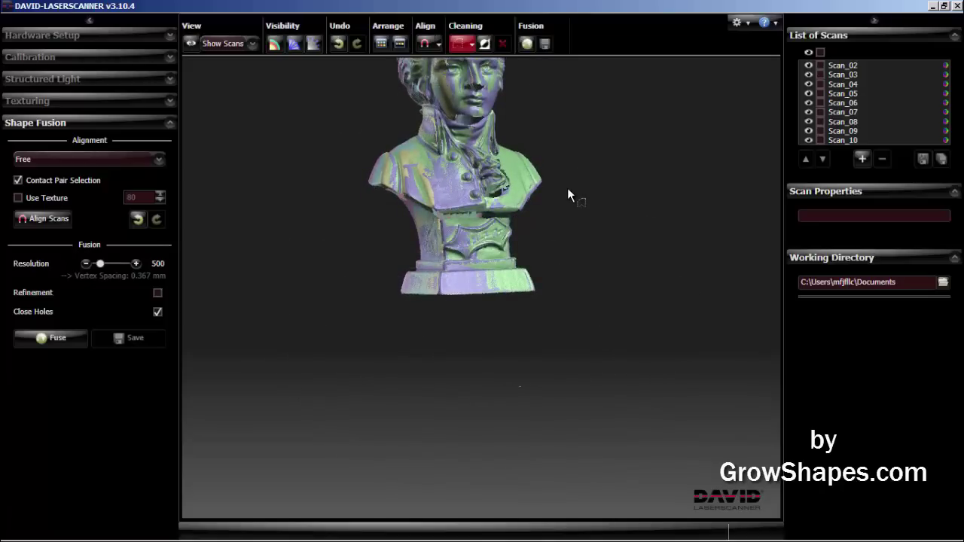
{"action": "key", "text": "Escape"}
{"action": "right_click_drag", "start_coordinate": [567, 195], "coordinate": [569, 319]}
{"action": "mouse_move", "coordinate": [568, 319]}
{"action": "left_mouse_down"}
{"action": "mouse_move", "coordinate": [546, 292]}
{"action": "mouse_move", "coordinate": [501, 309]}
{"action": "mouse_move", "coordinate": [580, 306]}
{"action": "left_mouse_up"}
Expand Calibration to show the live view with the V3 Pattern at 120 mm scale.
{"action": "left_click", "coordinate": [36, 56]}
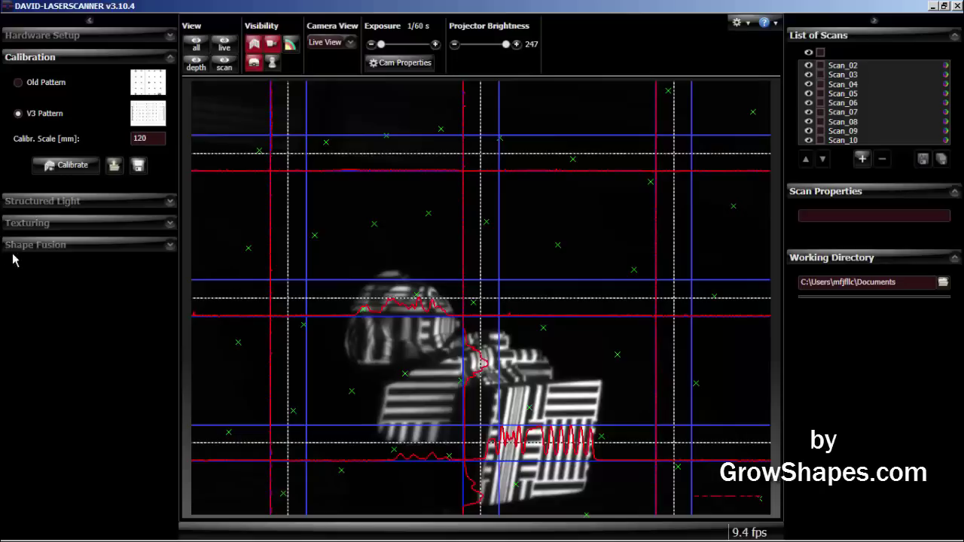
Start a Structured Light scan so it is added to the list as Scan_11.
{"action": "left_click", "coordinate": [50, 201]}
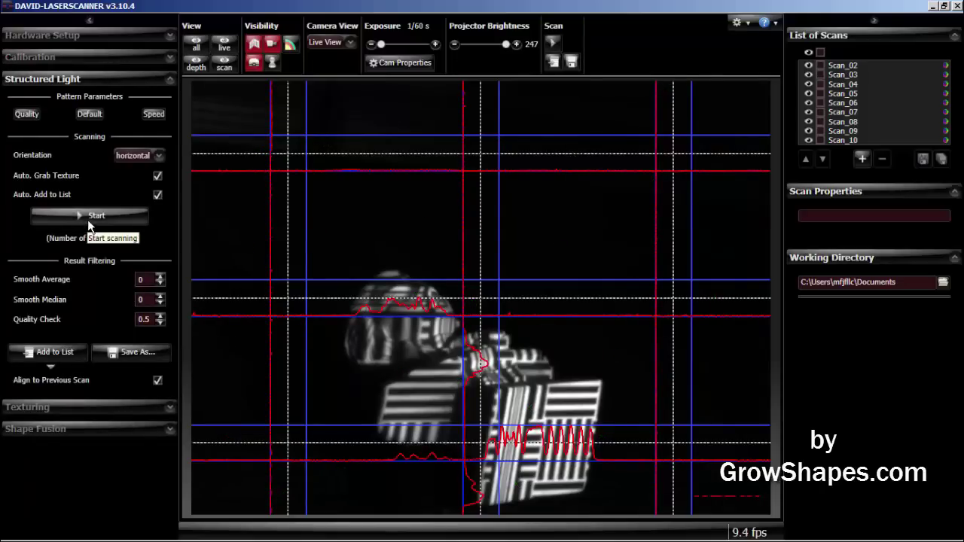
{"action": "left_click", "coordinate": [88, 216]}
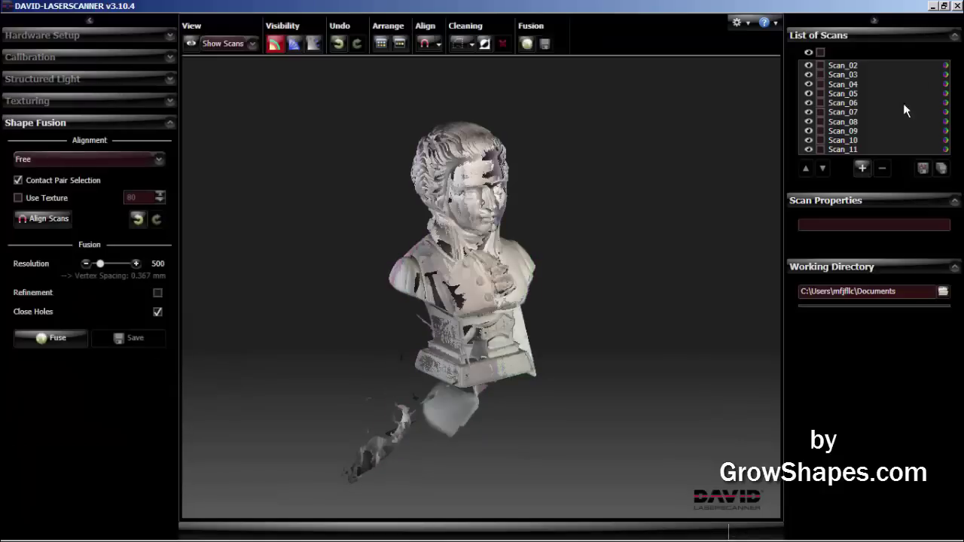
Hide all scans with the header eye, show only Scan_11, and orbit to a frontal view.
{"action": "left_click", "coordinate": [821, 52]}
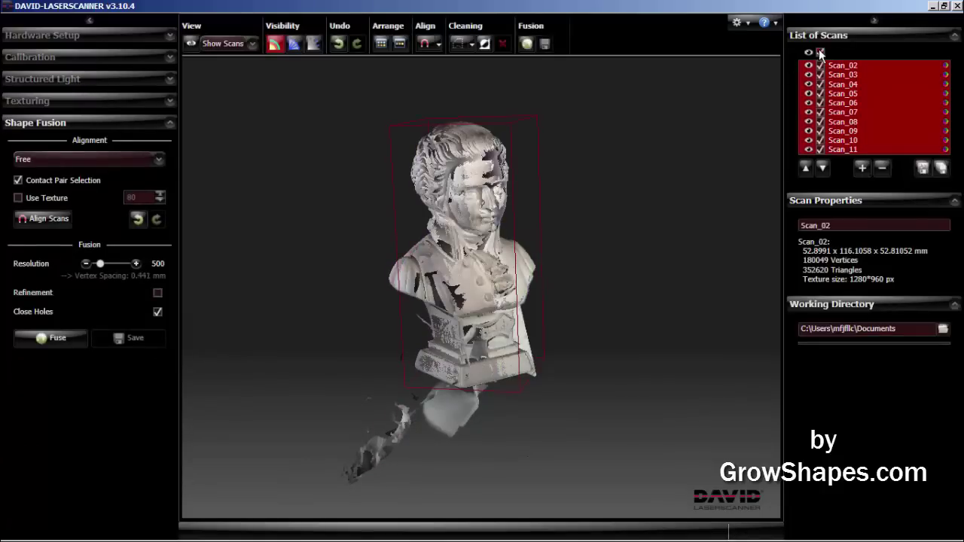
{"action": "left_click", "coordinate": [820, 53]}
{"action": "left_click", "coordinate": [809, 53]}
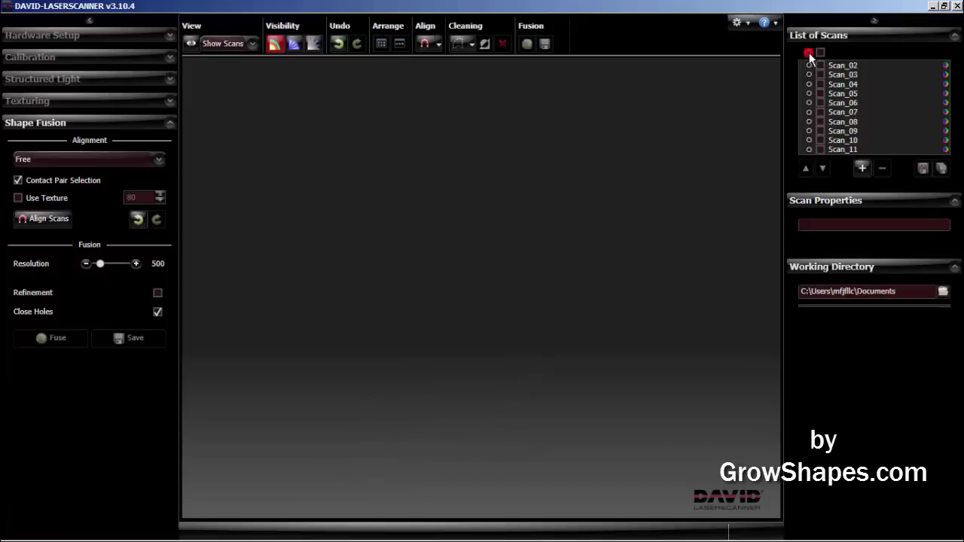
{"action": "left_click", "coordinate": [809, 149]}
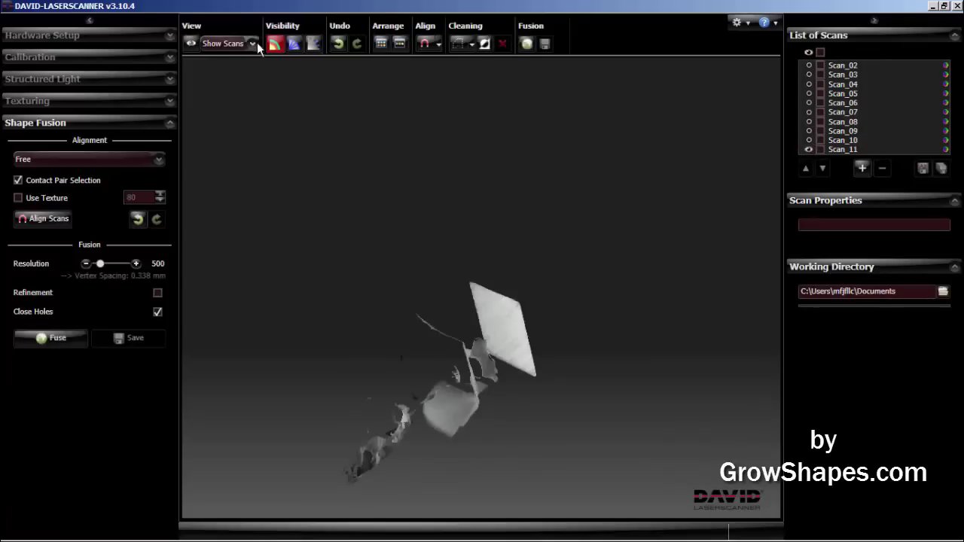
{"action": "mouse_move", "coordinate": [275, 69]}
{"action": "left_mouse_down"}
{"action": "mouse_move", "coordinate": [448, 209]}
{"action": "mouse_move", "coordinate": [368, 157]}
{"action": "mouse_move", "coordinate": [313, 287]}
{"action": "mouse_move", "coordinate": [474, 353]}
{"action": "mouse_move", "coordinate": [517, 266]}
{"action": "mouse_move", "coordinate": [547, 240]}
{"action": "mouse_move", "coordinate": [463, 310]}
{"action": "mouse_move", "coordinate": [626, 304]}
{"action": "mouse_move", "coordinate": [691, 334]}
{"action": "mouse_move", "coordinate": [665, 319]}
{"action": "mouse_move", "coordinate": [494, 326]}
{"action": "mouse_move", "coordinate": [530, 338]}
{"action": "mouse_move", "coordinate": [538, 355]}
{"action": "mouse_move", "coordinate": [495, 372]}
{"action": "mouse_move", "coordinate": [495, 346]}
{"action": "mouse_move", "coordinate": [557, 340]}
{"action": "mouse_move", "coordinate": [512, 256]}
{"action": "mouse_move", "coordinate": [446, 267]}
{"action": "mouse_move", "coordinate": [520, 291]}
{"action": "mouse_move", "coordinate": [602, 288]}
{"action": "left_mouse_up"}
{"action": "left_click_drag", "start_coordinate": [649, 205], "coordinate": [553, 267]}
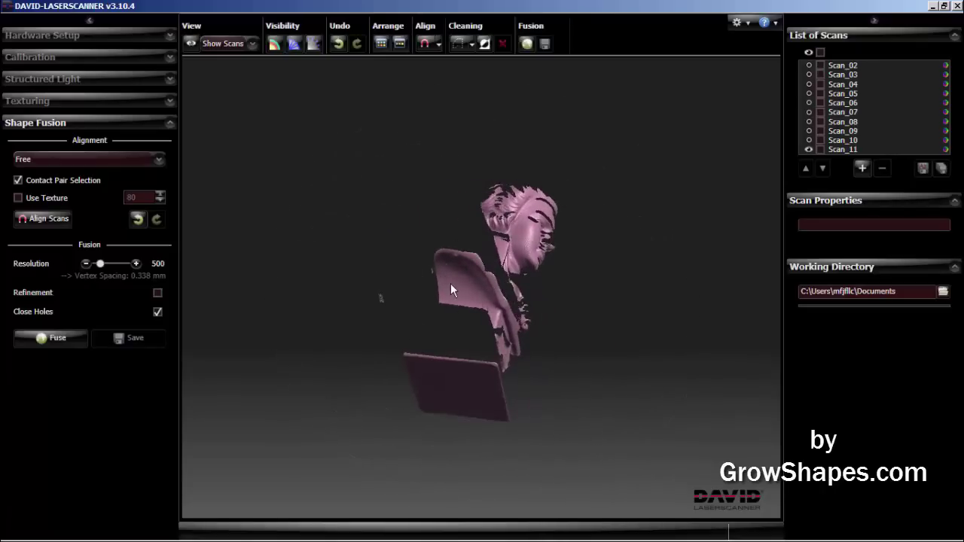
Show Scan_02, Scan_06, Scan_07 and Scan_09 one at a time beside Scan_11 to compare.
{"action": "left_click", "coordinate": [810, 65]}
{"action": "left_click_drag", "start_coordinate": [714, 155], "coordinate": [819, 130]}
{"action": "left_click", "coordinate": [809, 66]}
{"action": "left_click", "coordinate": [809, 101]}
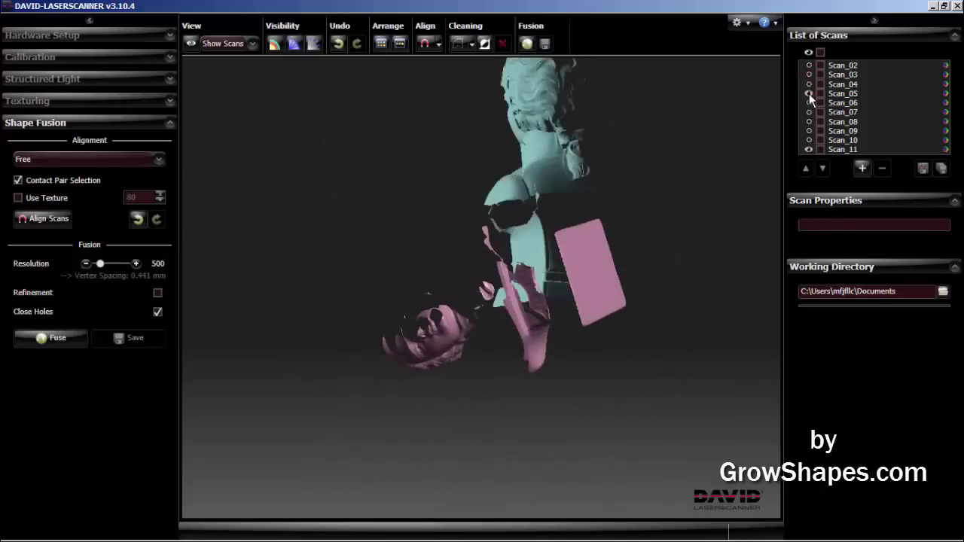
{"action": "left_click_drag", "start_coordinate": [749, 140], "coordinate": [452, 226]}
{"action": "left_click", "coordinate": [809, 103]}
{"action": "left_click", "coordinate": [809, 112]}
{"action": "mouse_move", "coordinate": [750, 147]}
{"action": "left_mouse_down"}
{"action": "mouse_move", "coordinate": [653, 201]}
{"action": "mouse_move", "coordinate": [754, 151]}
{"action": "mouse_move", "coordinate": [663, 164]}
{"action": "mouse_move", "coordinate": [753, 150]}
{"action": "mouse_move", "coordinate": [657, 147]}
{"action": "mouse_move", "coordinate": [677, 147]}
{"action": "mouse_move", "coordinate": [684, 131]}
{"action": "mouse_move", "coordinate": [753, 117]}
{"action": "mouse_move", "coordinate": [759, 151]}
{"action": "mouse_move", "coordinate": [698, 183]}
{"action": "mouse_move", "coordinate": [536, 219]}
{"action": "mouse_move", "coordinate": [754, 143]}
{"action": "left_mouse_up"}
{"action": "left_click", "coordinate": [809, 111]}
{"action": "left_click", "coordinate": [809, 131]}
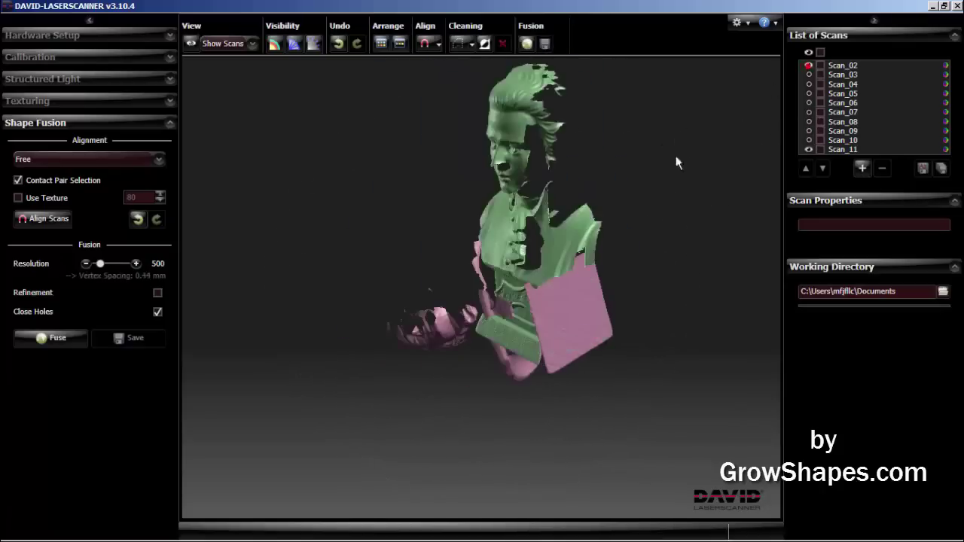
Compare Scan_03, Scan_06 and Scan_07 against Scan_11, leaving Scan_05 visible as its match.
{"action": "left_click", "coordinate": [809, 75]}
{"action": "left_click_drag", "start_coordinate": [753, 128], "coordinate": [433, 276]}
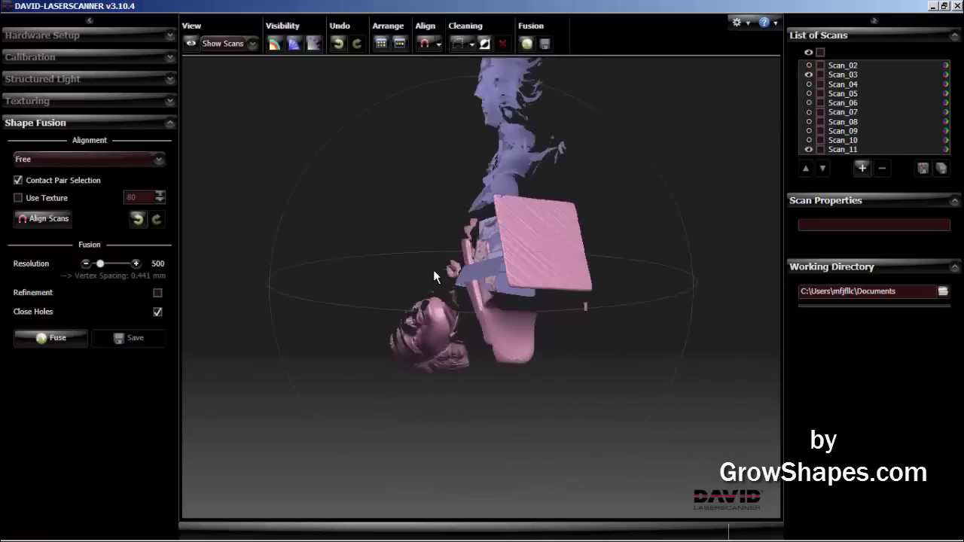
{"action": "left_click", "coordinate": [809, 84]}
{"action": "left_click", "coordinate": [809, 94]}
{"action": "left_click", "coordinate": [809, 111]}
{"action": "left_click", "coordinate": [809, 102]}
{"action": "left_click_drag", "start_coordinate": [723, 180], "coordinate": [508, 39]}
{"action": "left_click", "coordinate": [809, 102]}
{"action": "left_click", "coordinate": [810, 112]}
{"action": "left_click", "coordinate": [809, 111]}
{"action": "left_click", "coordinate": [809, 94]}
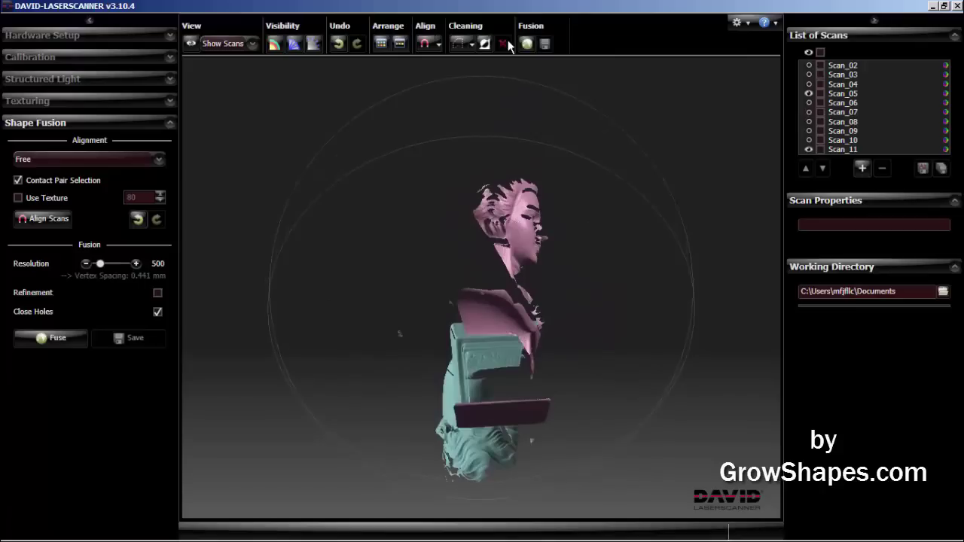
Use Align and pick a shared feature point to register Scan_11 onto Scan_05.
{"action": "left_click", "coordinate": [425, 44]}
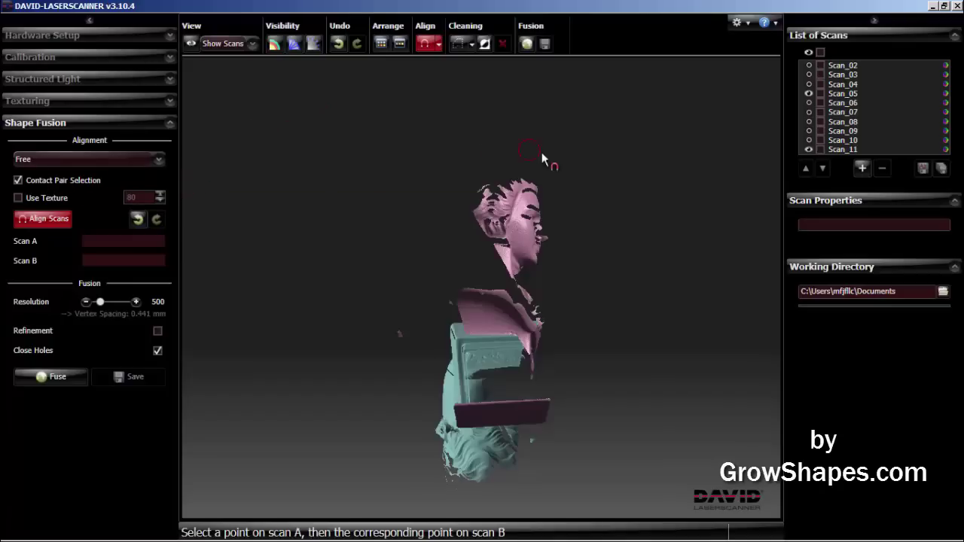
{"action": "left_click_drag", "start_coordinate": [563, 310], "coordinate": [523, 288]}
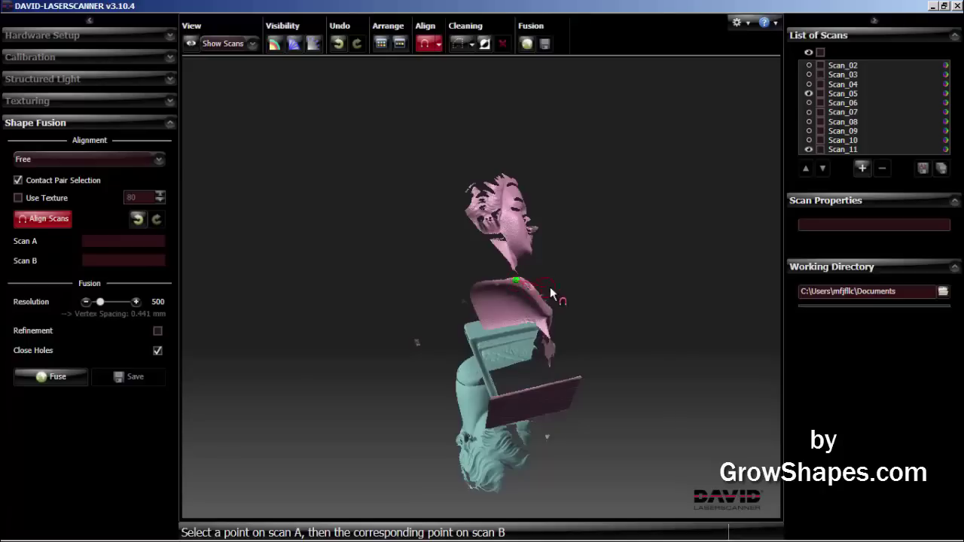
{"action": "left_click_drag", "start_coordinate": [551, 286], "coordinate": [482, 222]}
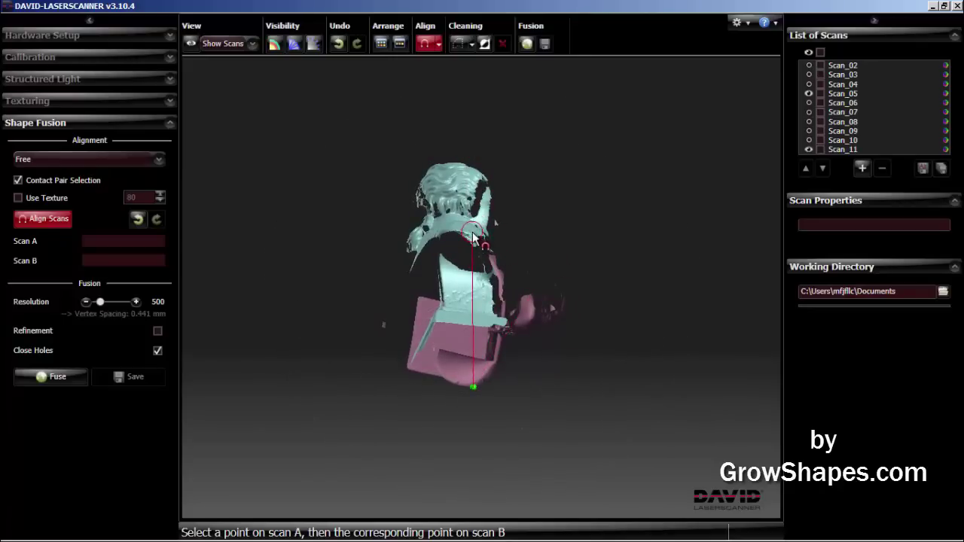
{"action": "left_click", "coordinate": [485, 229]}
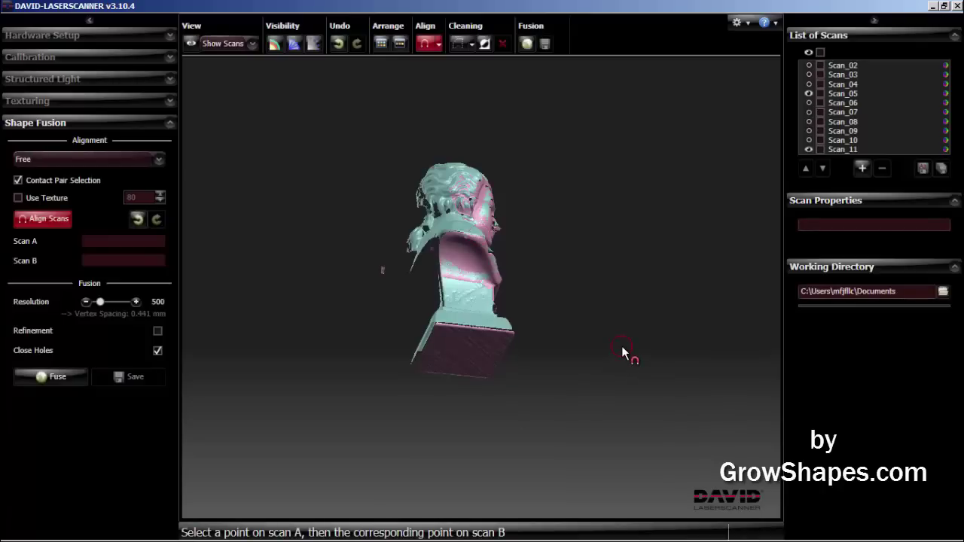
Exit Align, view all aligned scans from below, then show Scan_11 alone again.
{"action": "left_click", "coordinate": [425, 43]}
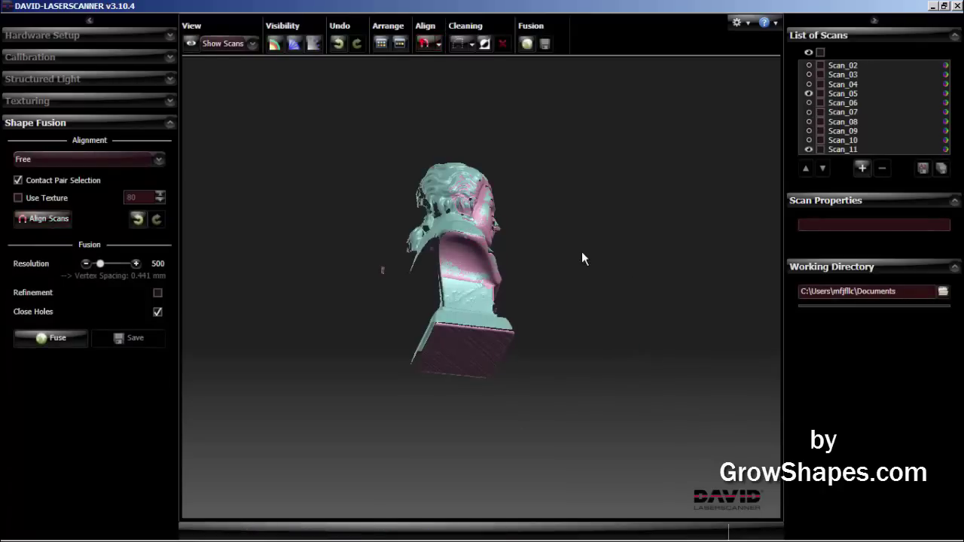
{"action": "left_click_drag", "start_coordinate": [582, 253], "coordinate": [528, 293]}
{"action": "left_click", "coordinate": [810, 52]}
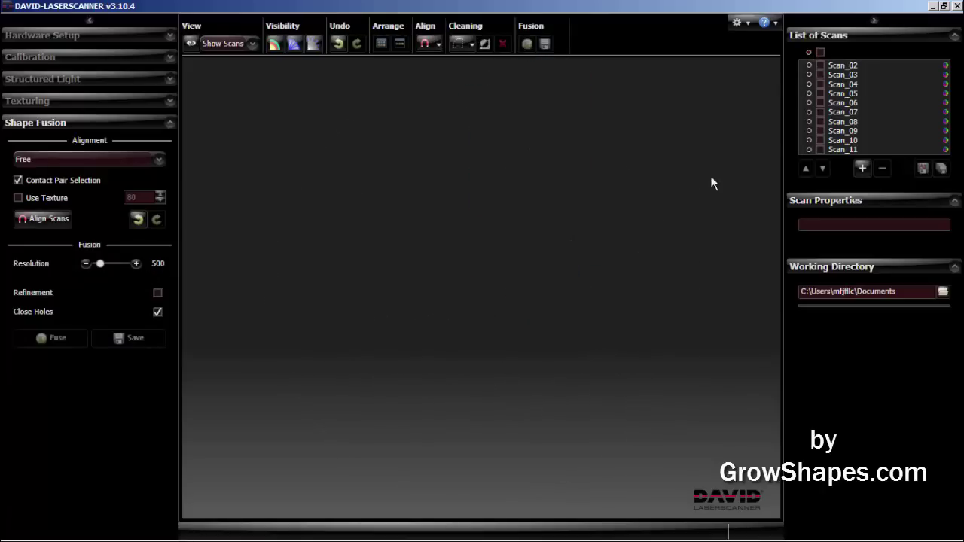
{"action": "left_click", "coordinate": [808, 51]}
{"action": "left_click_drag", "start_coordinate": [712, 187], "coordinate": [627, 139]}
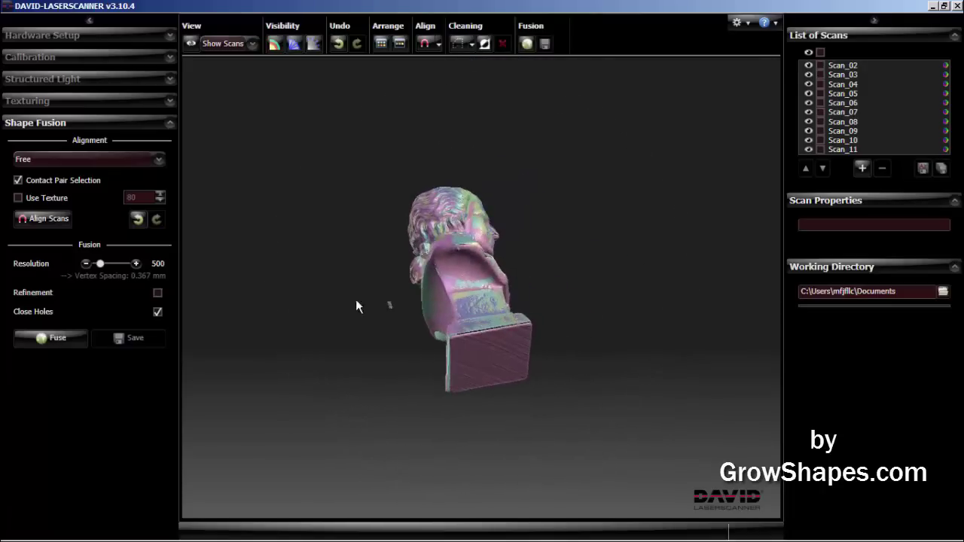
{"action": "left_click", "coordinate": [809, 52]}
{"action": "left_click", "coordinate": [809, 150]}
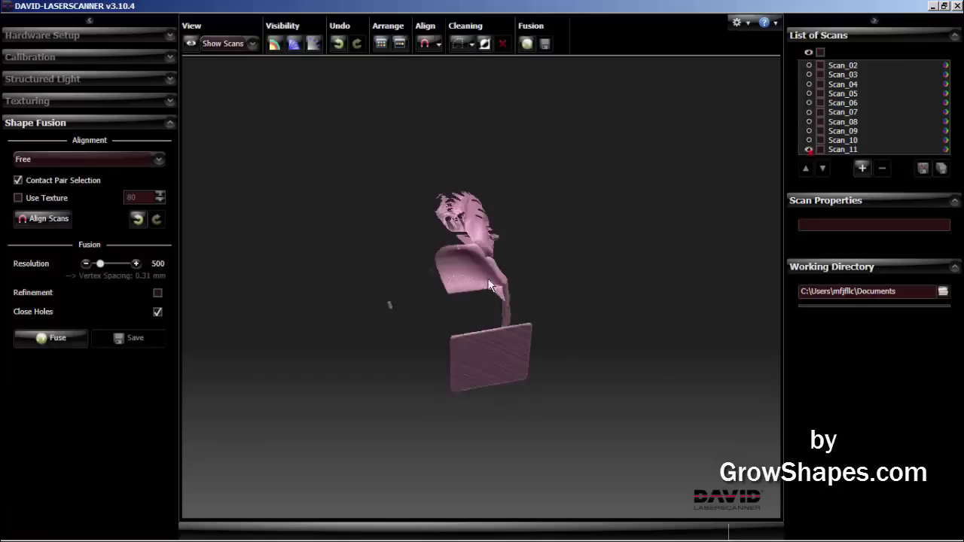
Mark the stray fragment on Scan_11, show all scans Scan_02–Scan_11, and delete the selection.
{"action": "left_click", "coordinate": [461, 42]}
{"action": "mouse_move", "coordinate": [420, 245]}
{"action": "left_mouse_down"}
{"action": "mouse_move", "coordinate": [356, 363]}
{"action": "mouse_move", "coordinate": [369, 368]}
{"action": "left_mouse_up"}
{"action": "right_click_drag", "start_coordinate": [542, 249], "coordinate": [385, 219]}
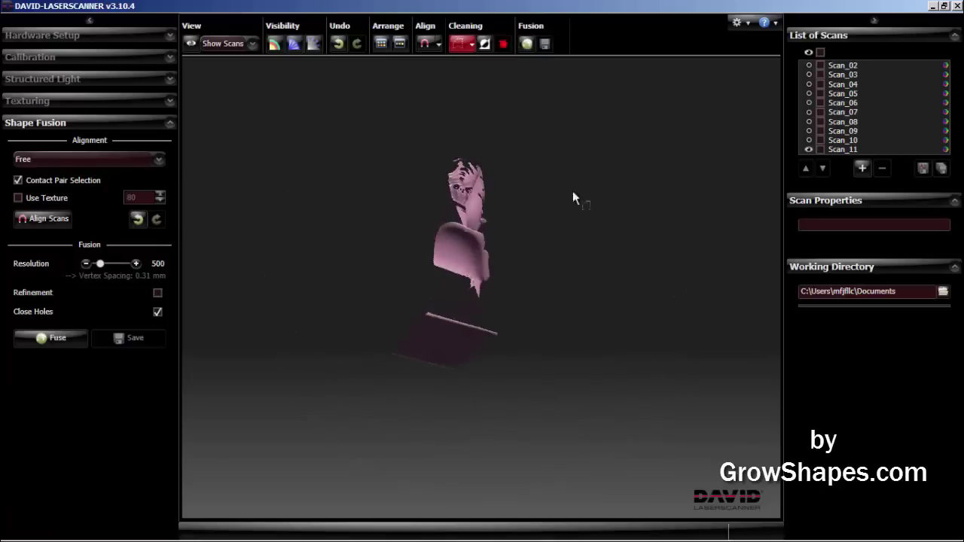
{"action": "right_click_drag", "start_coordinate": [569, 203], "coordinate": [560, 163]}
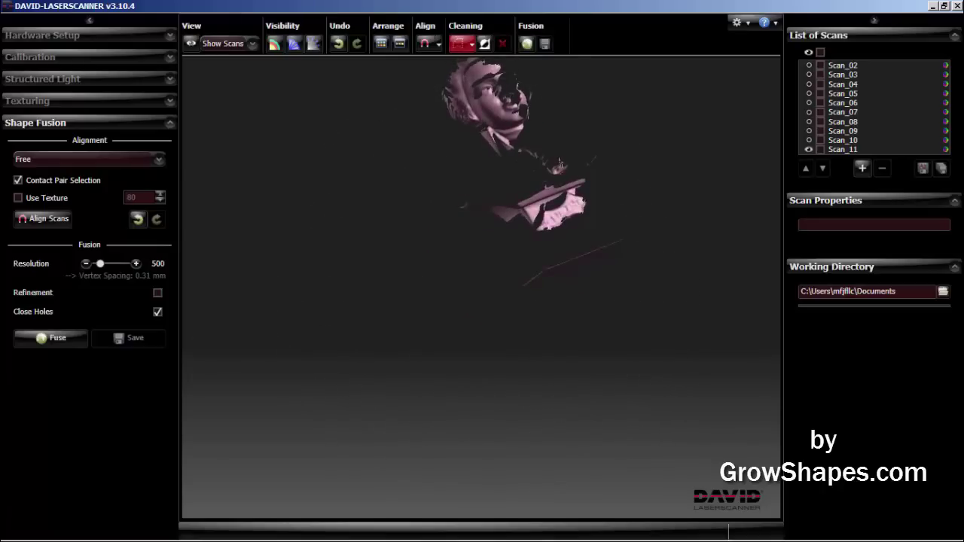
{"action": "left_click", "coordinate": [809, 52]}
{"action": "right_click_drag", "start_coordinate": [549, 209], "coordinate": [473, 273]}
{"action": "left_click", "coordinate": [501, 45]}
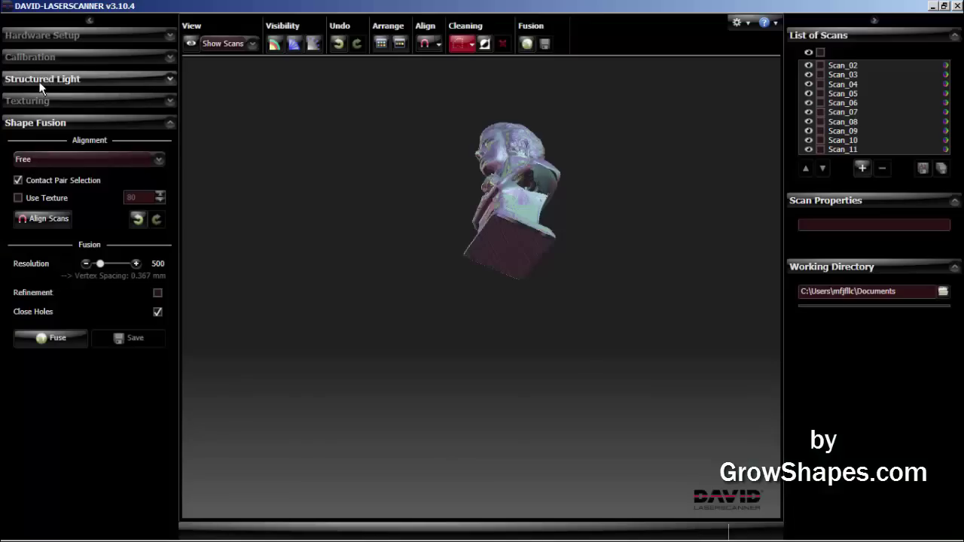
Run a Structured Light scan so Scan_12 is auto-added, then rotate to inspect it.
{"action": "left_click", "coordinate": [39, 80]}
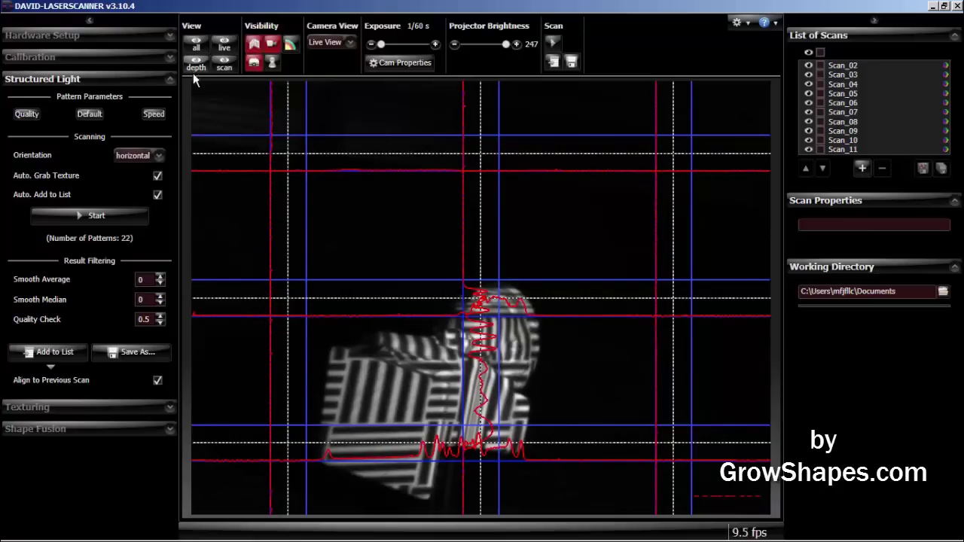
{"action": "left_click", "coordinate": [106, 217]}
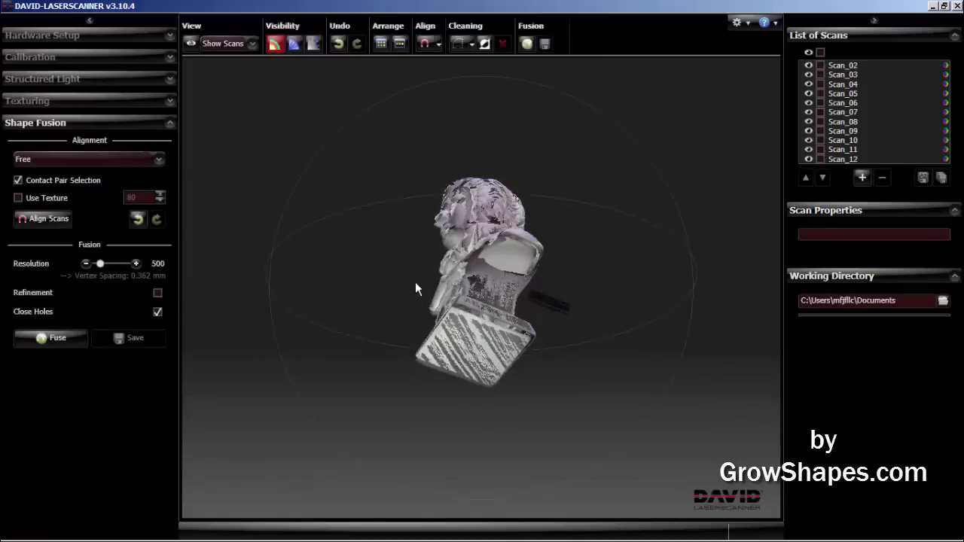
{"action": "left_click_drag", "start_coordinate": [415, 286], "coordinate": [512, 286]}
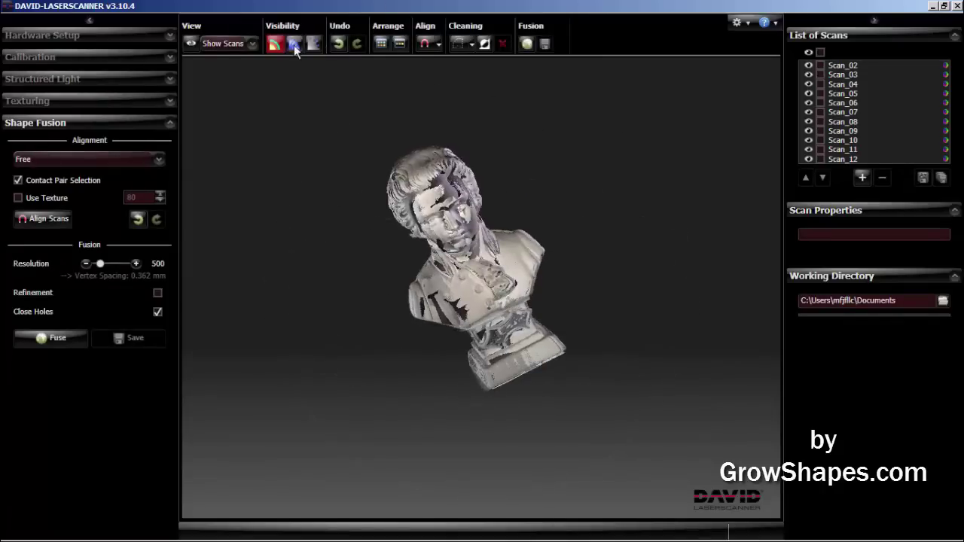
Switch to per-scan colour shading and isolate Scan_12 with all other scans hidden.
{"action": "left_click", "coordinate": [273, 44]}
{"action": "mouse_move", "coordinate": [456, 199]}
{"action": "left_mouse_down"}
{"action": "mouse_move", "coordinate": [336, 131]}
{"action": "mouse_move", "coordinate": [275, 136]}
{"action": "mouse_move", "coordinate": [279, 170]}
{"action": "mouse_move", "coordinate": [316, 162]}
{"action": "left_mouse_up"}
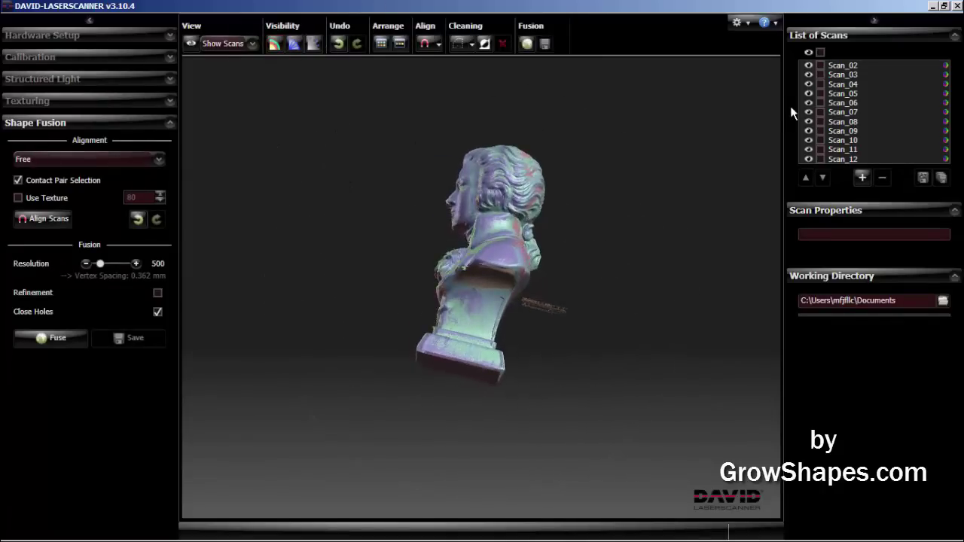
{"action": "left_click", "coordinate": [809, 53]}
{"action": "left_click", "coordinate": [808, 54]}
{"action": "left_click", "coordinate": [809, 53]}
{"action": "left_click", "coordinate": [809, 158]}
{"action": "left_click_drag", "start_coordinate": [656, 269], "coordinate": [601, 288]}
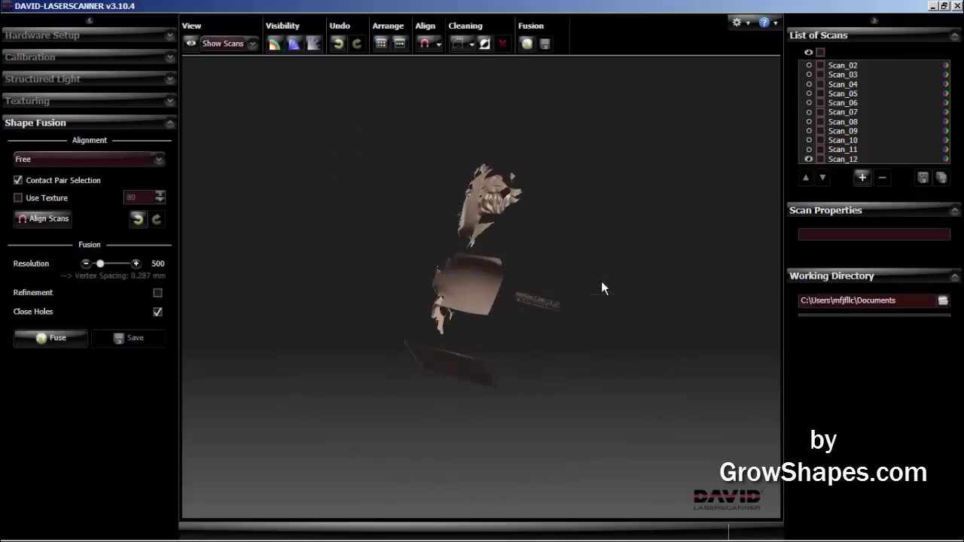
Outline the stray fragment and the base region with polygon selection and delete them.
{"action": "left_click", "coordinate": [458, 44]}
{"action": "left_click", "coordinate": [513, 365]}
{"action": "left_click", "coordinate": [646, 353]}
{"action": "right_click", "coordinate": [649, 252]}
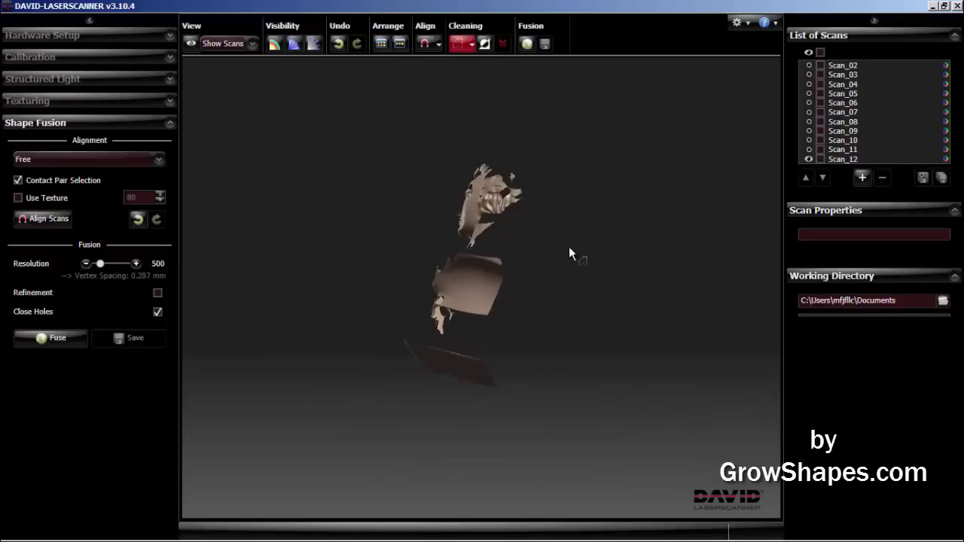
{"action": "left_click_drag", "start_coordinate": [572, 254], "coordinate": [590, 286]}
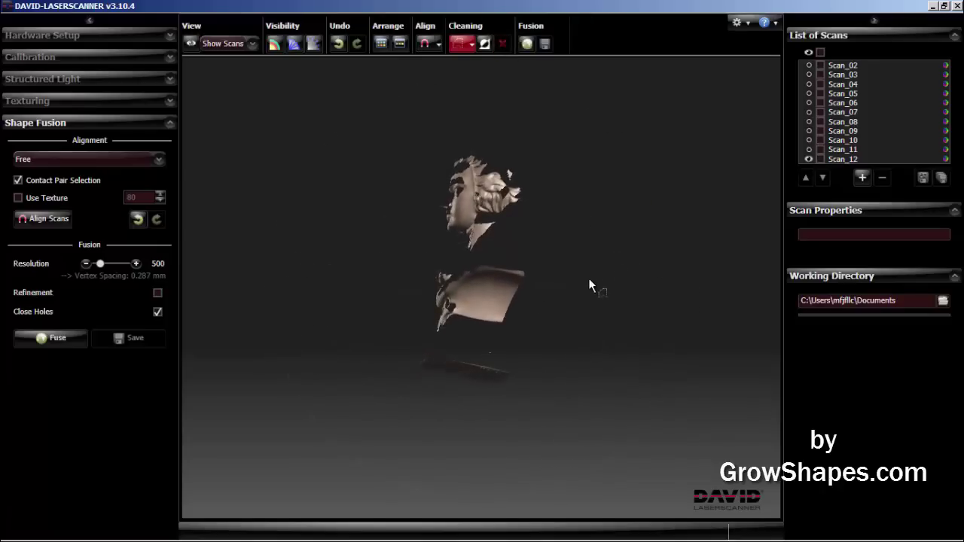
{"action": "left_click", "coordinate": [471, 339]}
{"action": "left_click", "coordinate": [527, 384]}
{"action": "right_click", "coordinate": [550, 351]}
{"action": "left_click", "coordinate": [503, 44]}
{"action": "left_click_drag", "start_coordinate": [528, 204], "coordinate": [680, 150]}
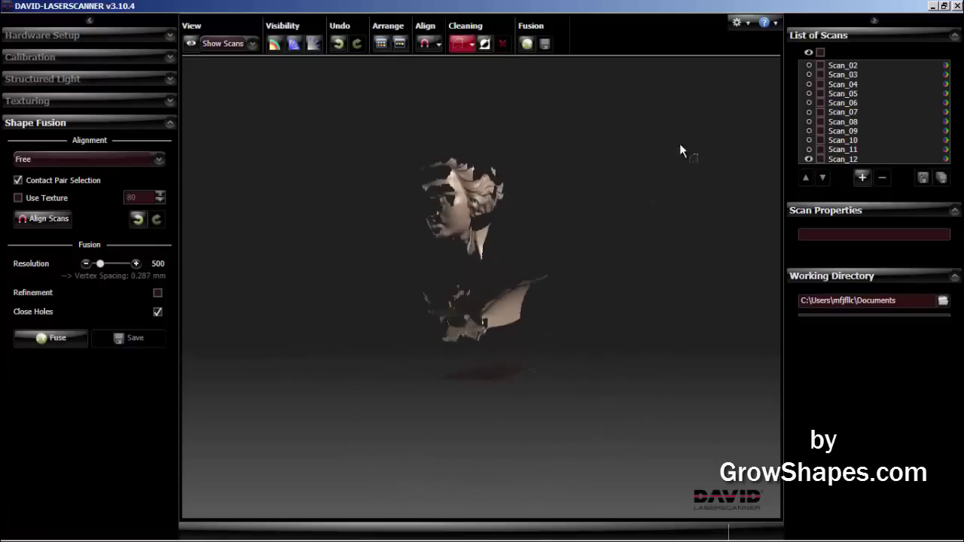
Show all scans and rotate the full bust from front to back to review it.
{"action": "left_click", "coordinate": [809, 53]}
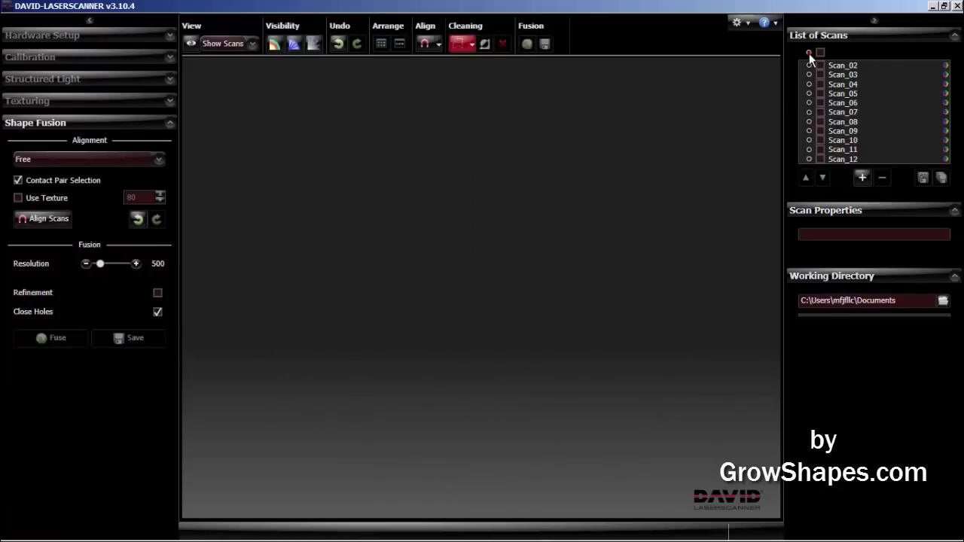
{"action": "left_click_drag", "start_coordinate": [571, 206], "coordinate": [274, 209]}
{"action": "scroll", "coordinate": [474, 205], "scroll_direction": "up", "scroll_amount": 8}
{"action": "scroll", "coordinate": [288, 204], "scroll_direction": "down", "scroll_amount": 3}
{"action": "scroll", "coordinate": [568, 257], "scroll_direction": "down", "scroll_amount": 2}
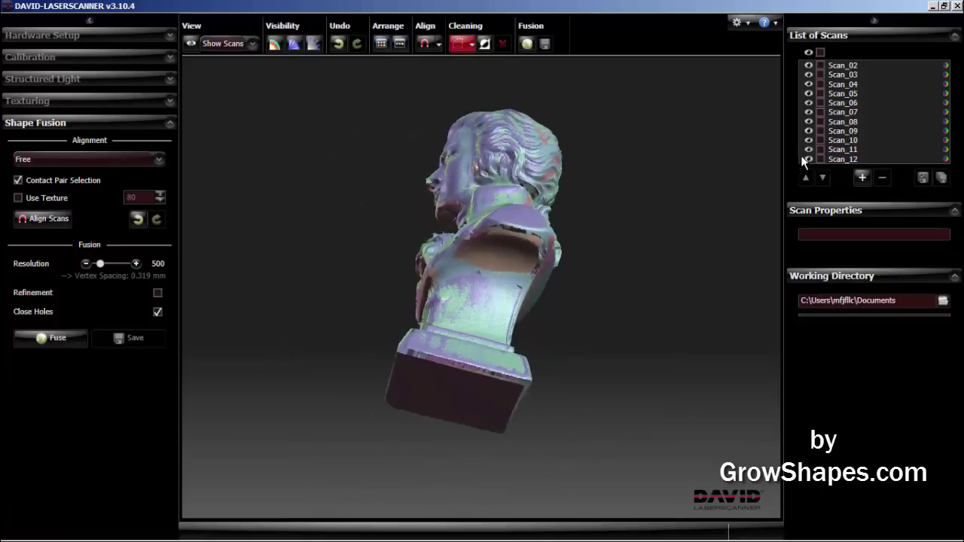
Hide all scans, then display only Scan_12 and Scan_09 together.
{"action": "left_click", "coordinate": [807, 52]}
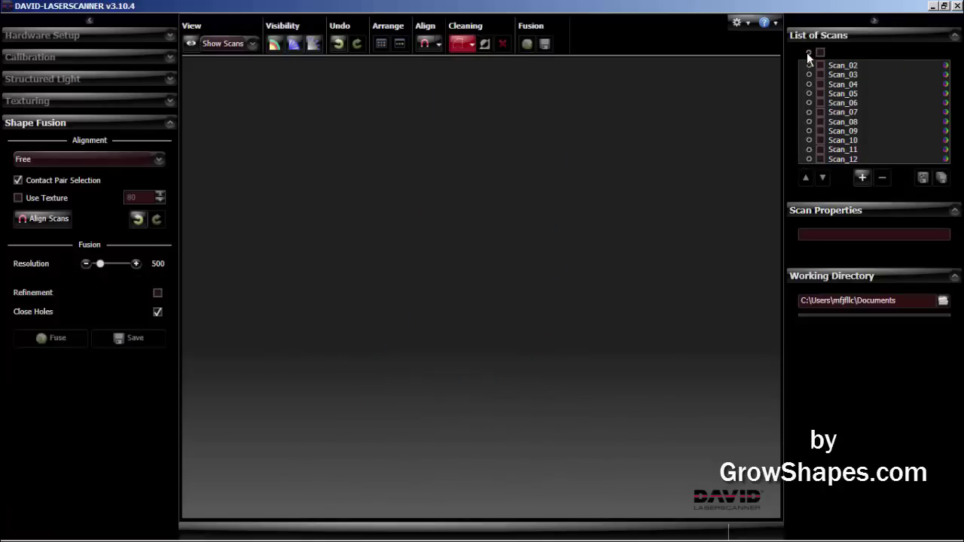
{"action": "left_click", "coordinate": [808, 159]}
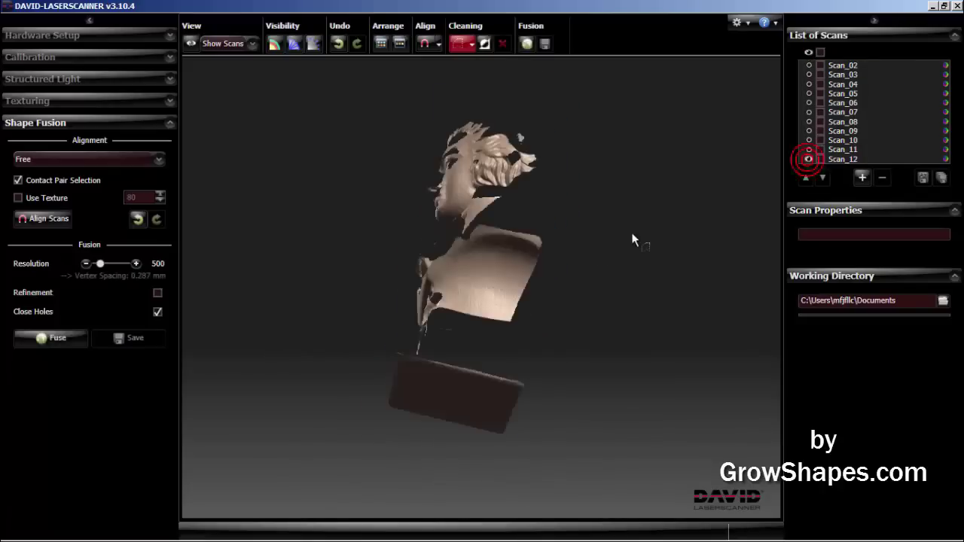
{"action": "left_click_drag", "start_coordinate": [630, 234], "coordinate": [730, 211]}
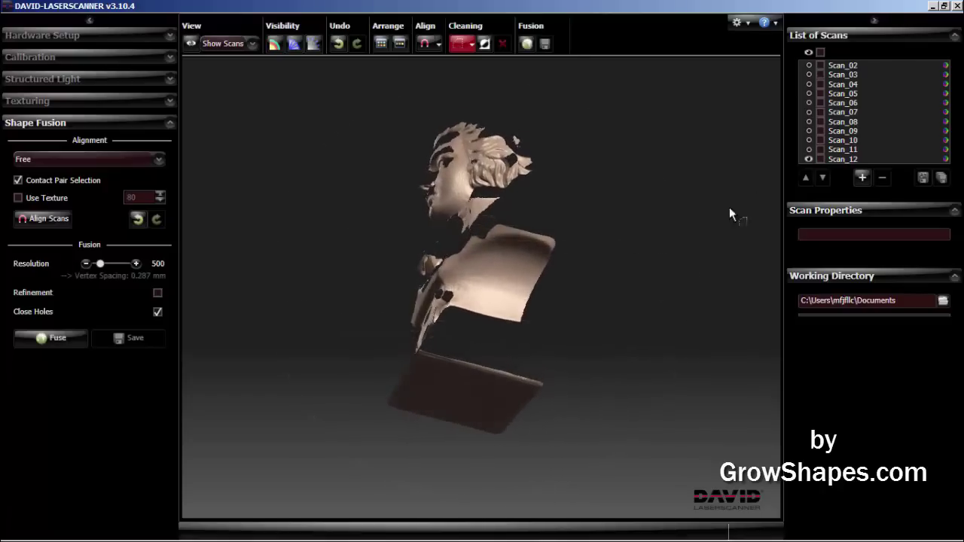
{"action": "left_click", "coordinate": [810, 140]}
{"action": "left_click", "coordinate": [809, 140]}
{"action": "left_click", "coordinate": [809, 131]}
Register Scan_12 onto Scan_09 with a matched point pair on the overlap, then finish the alignment.
{"action": "left_click_drag", "start_coordinate": [696, 186], "coordinate": [357, 85]}
{"action": "left_click", "coordinate": [426, 43]}
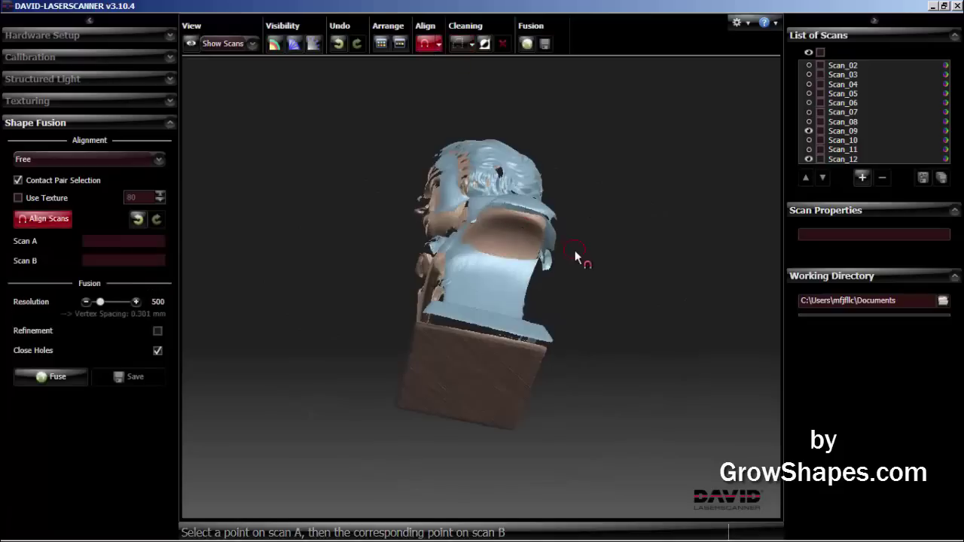
{"action": "left_click_drag", "start_coordinate": [577, 258], "coordinate": [533, 239]}
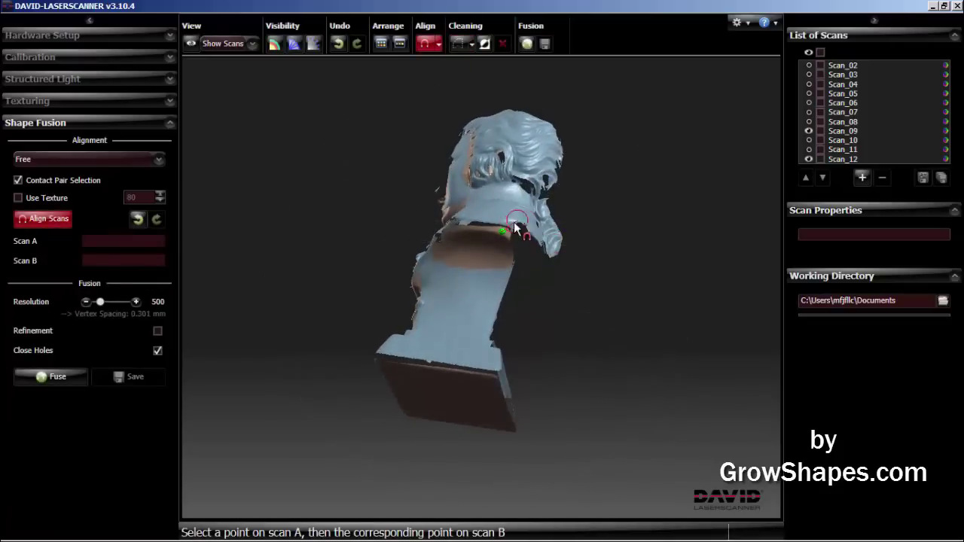
{"action": "left_click", "coordinate": [510, 224]}
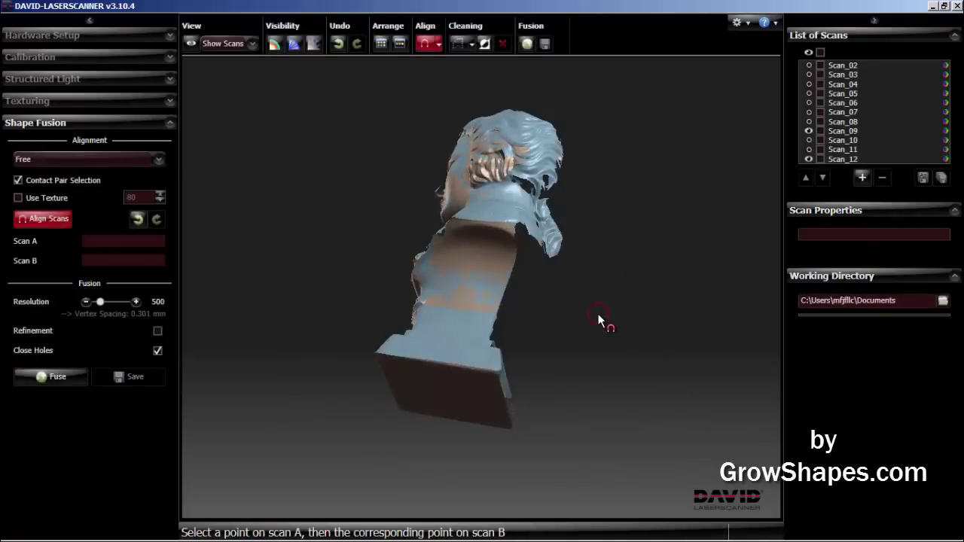
{"action": "left_click", "coordinate": [424, 45]}
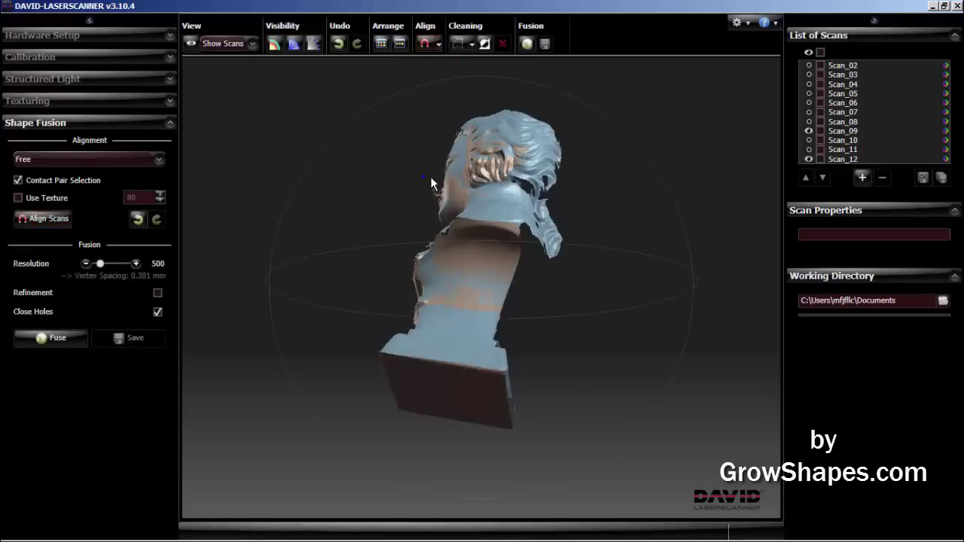
{"action": "left_click_drag", "start_coordinate": [443, 178], "coordinate": [530, 200]}
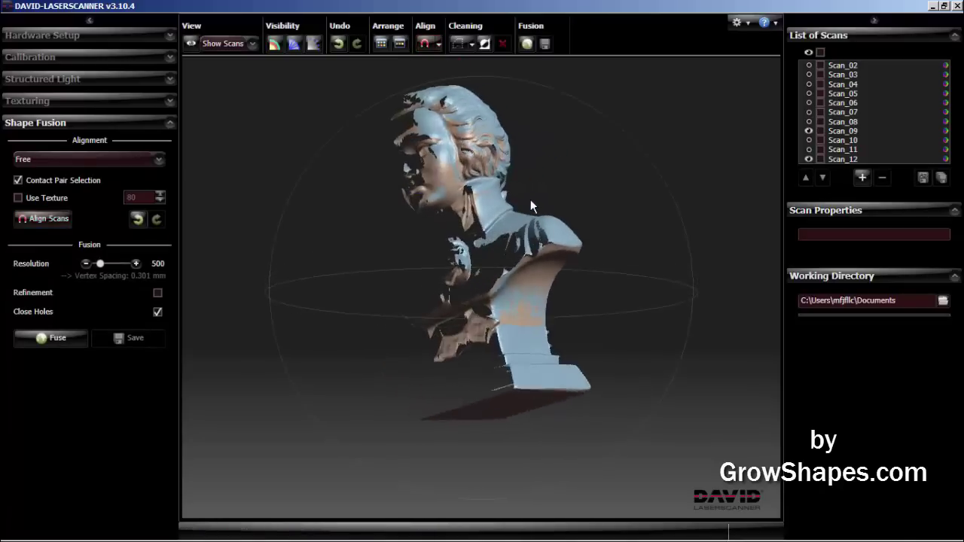
Re-display every scan, Scan_02 to Scan_12, and rotate the multicoloured bust to inspect the alignment.
{"action": "left_click", "coordinate": [808, 53]}
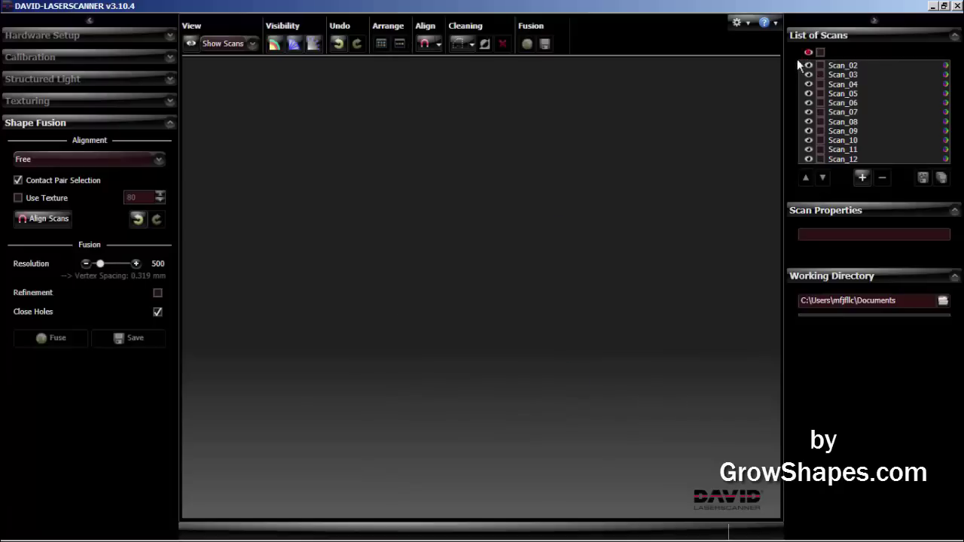
{"action": "left_click", "coordinate": [808, 53]}
{"action": "left_click_drag", "start_coordinate": [560, 184], "coordinate": [602, 121]}
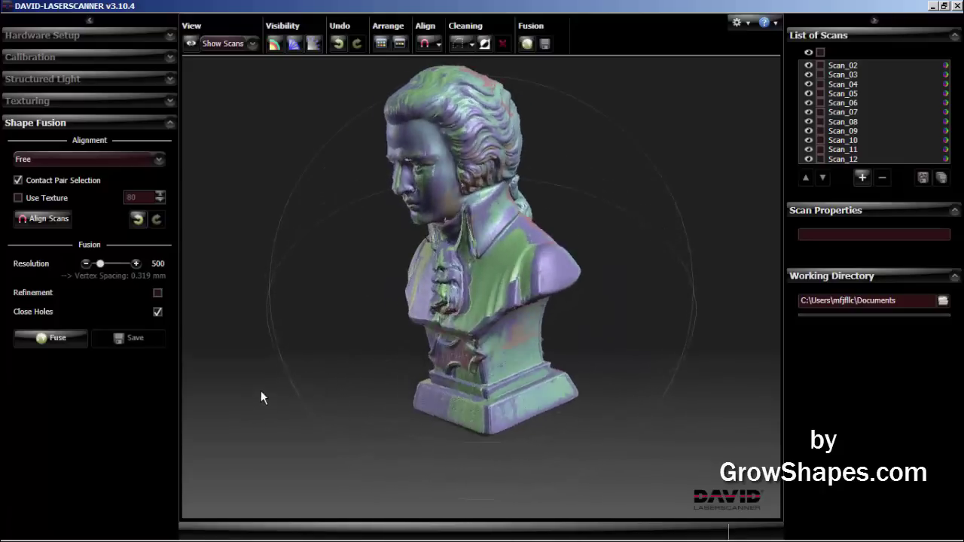
{"action": "scroll", "coordinate": [334, 278], "scroll_direction": "down", "scroll_amount": 3}
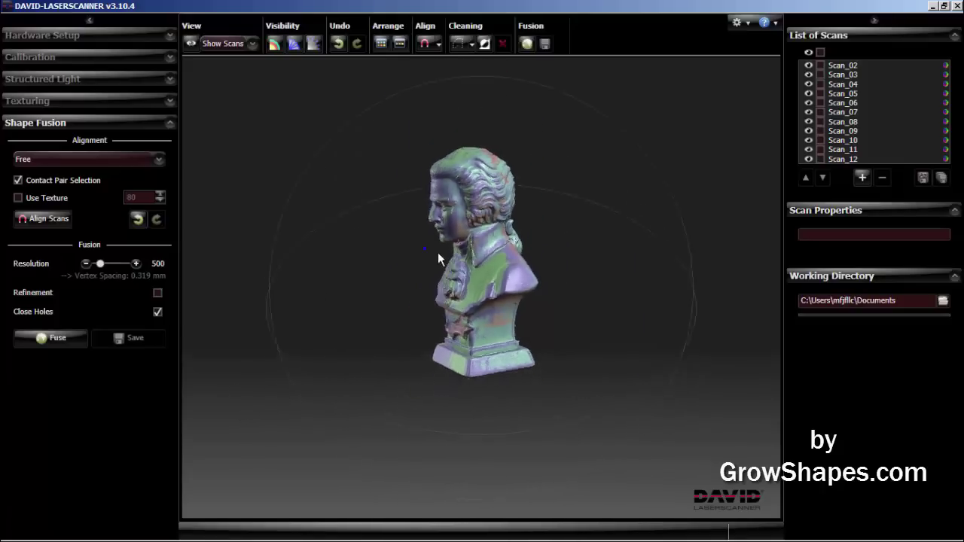